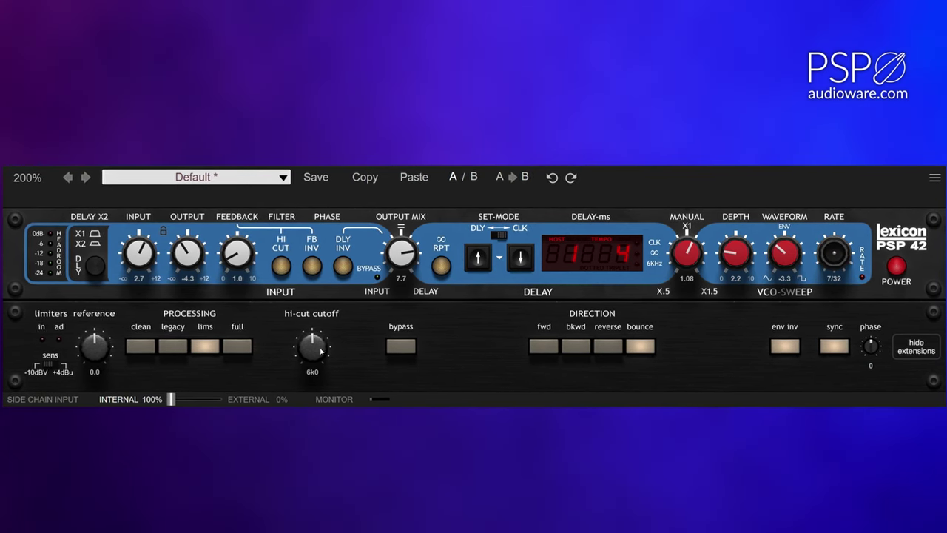
# - Switch the extension panel's limiter processing from lims through legacy to full mode
pyautogui.click(174, 346)
pyautogui.click(235, 346)
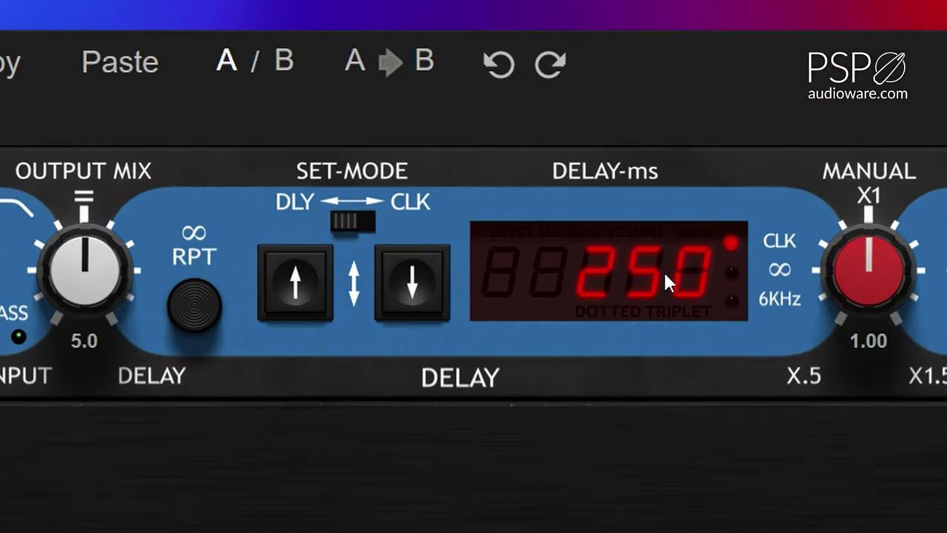
# - Sweep the delay time shorter and longer, then trim it down 3 ms and back up 2 ms
pyautogui.moveTo(604, 253)
pyautogui.moveTo(664, 274); pyautogui.dragTo(664, 239)
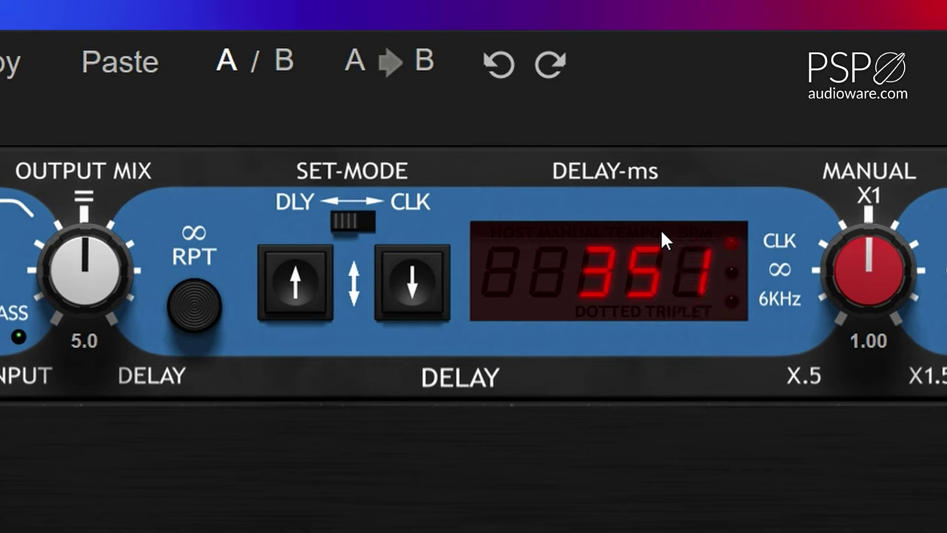
pyautogui.click(422, 299)
pyautogui.click(422, 298)
pyautogui.click(423, 298)
pyautogui.click(289, 290)
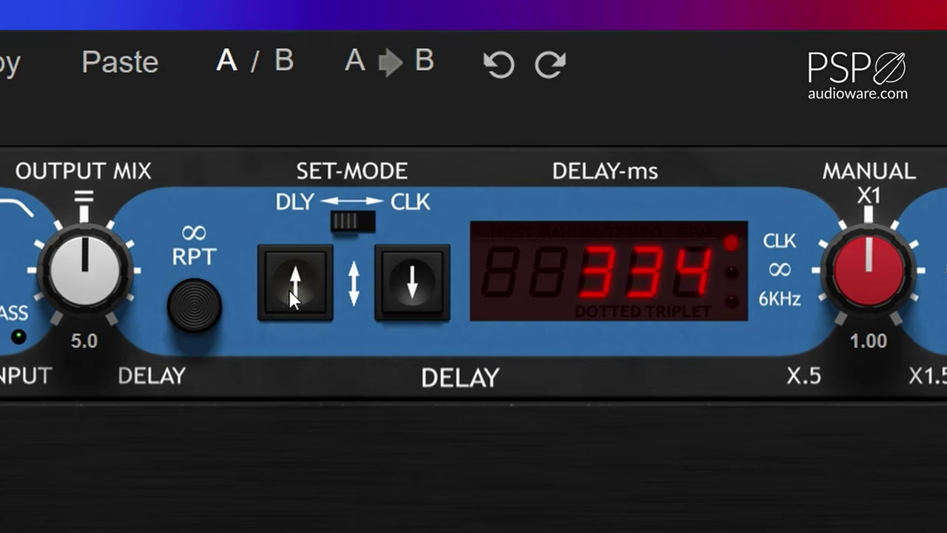
pyautogui.click(289, 290)
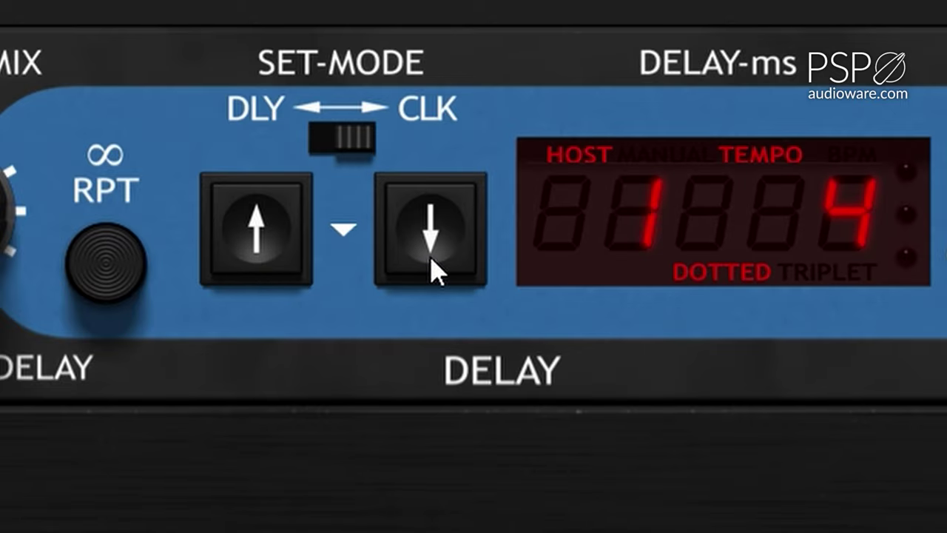
# - Sync the delay to tempo, trying 1/64 before choosing the dotted 1/16 note division
pyautogui.click(761, 237)
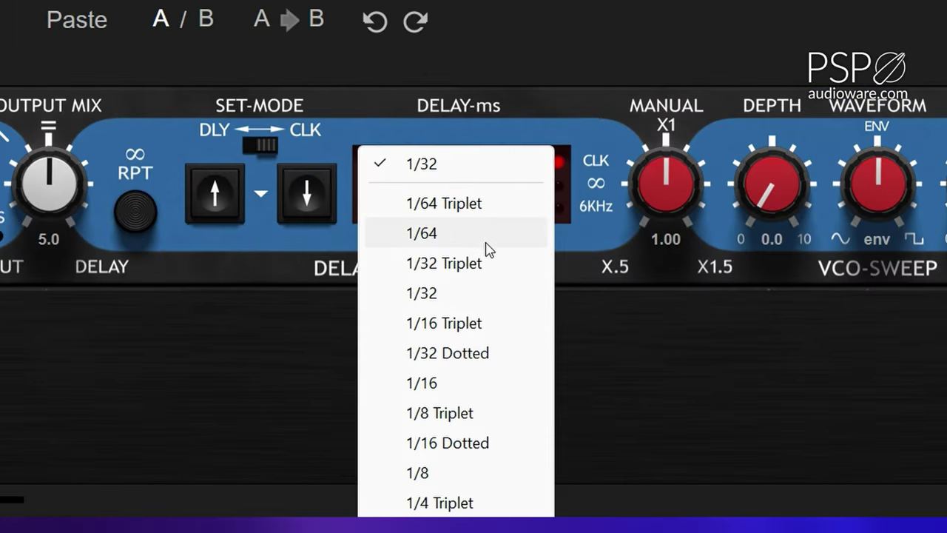
pyautogui.click(488, 250)
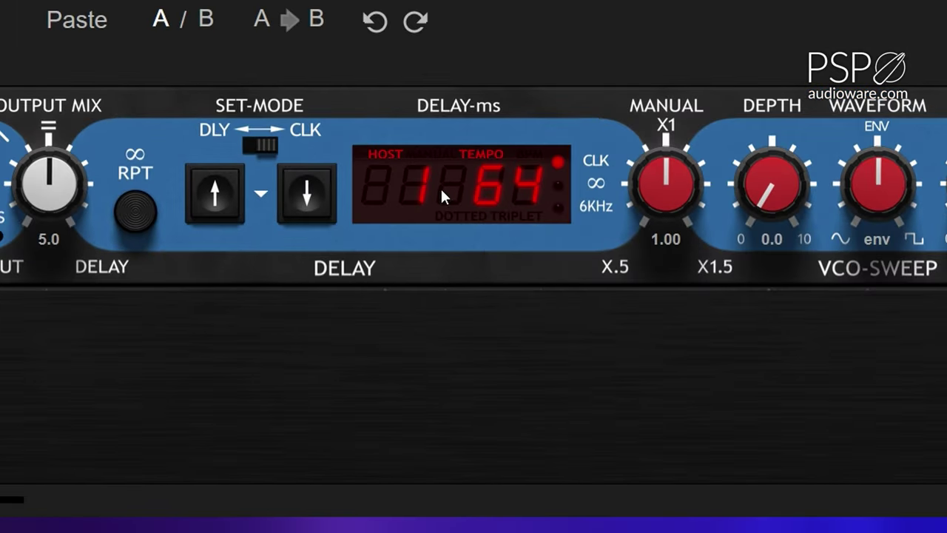
pyautogui.click(440, 186)
pyautogui.click(444, 442)
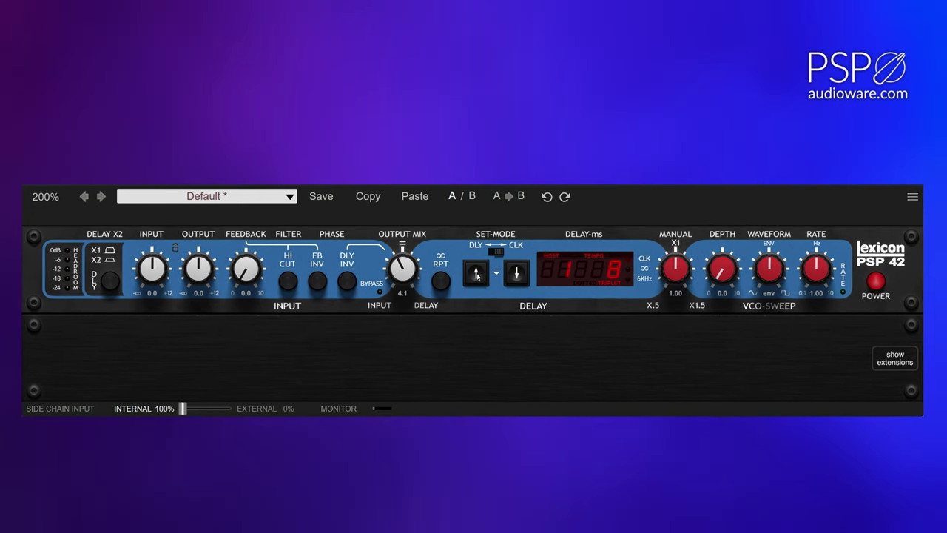
# - Step the delay note value through 8 and 32, ending back at 16
pyautogui.click(476, 273)
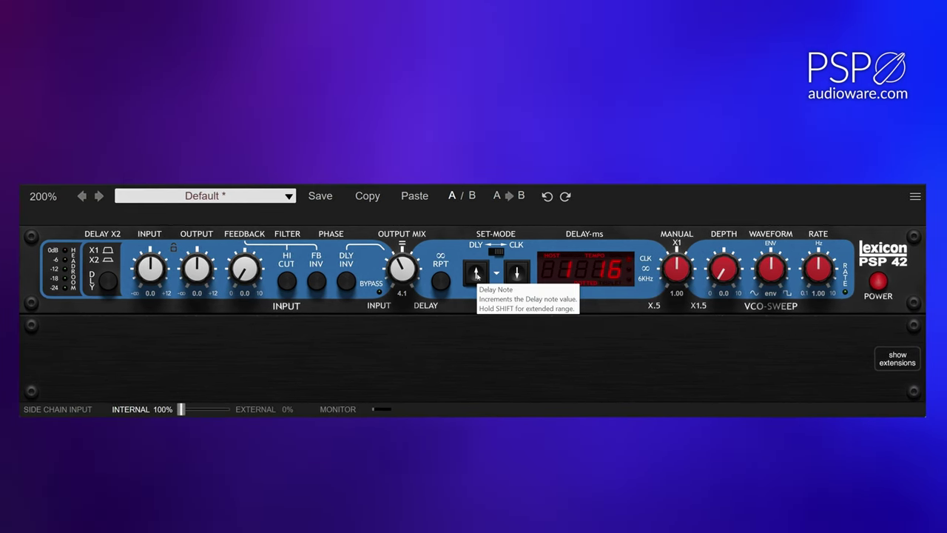
pyautogui.click(476, 273)
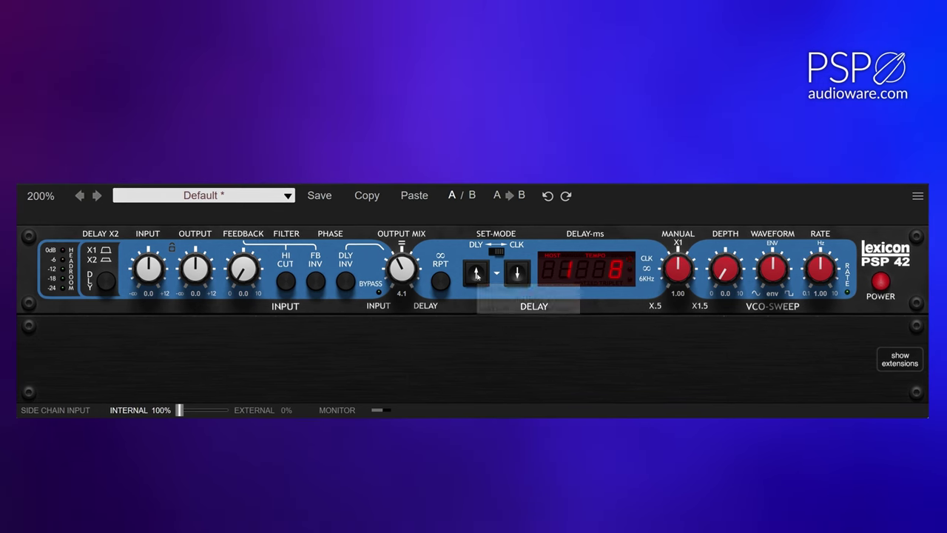
pyautogui.click(517, 274)
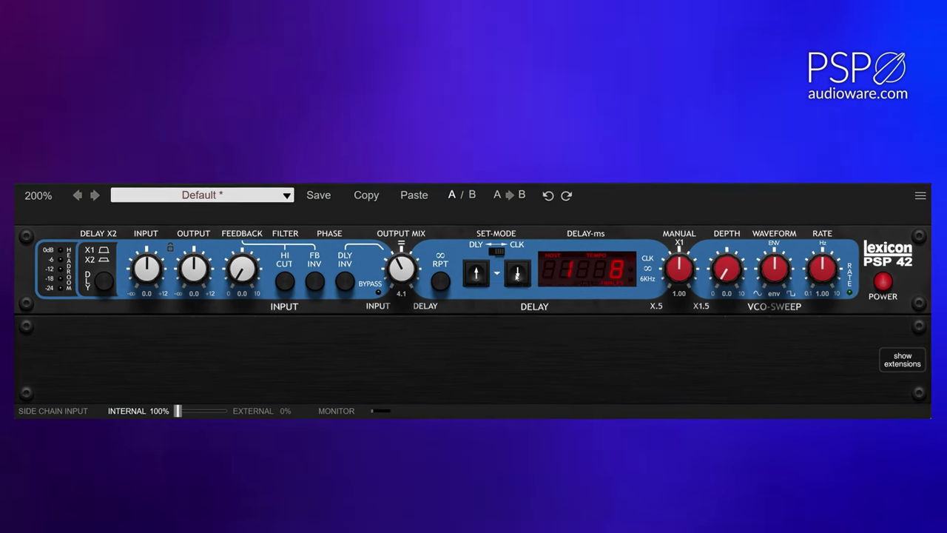
pyautogui.click(517, 274)
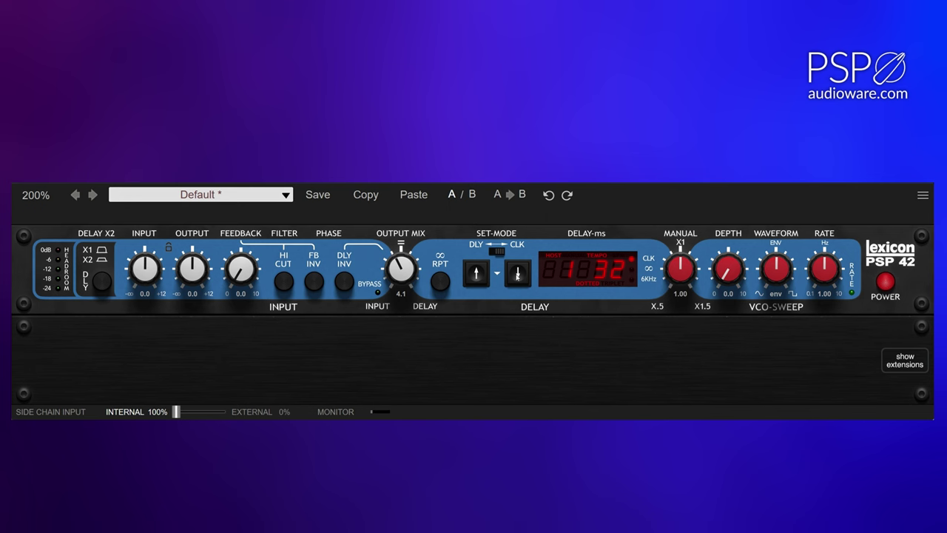
pyautogui.click(517, 273)
pyautogui.click(517, 276)
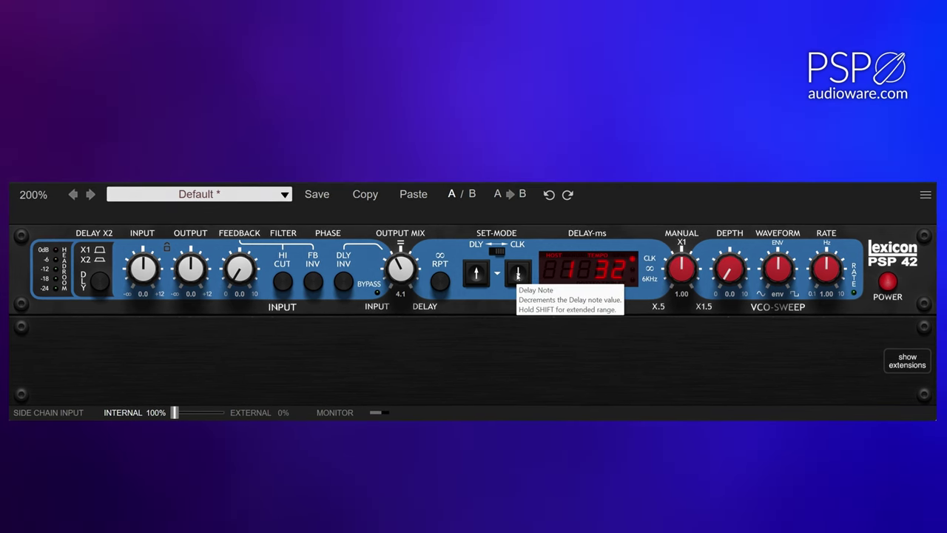
pyautogui.click(477, 274)
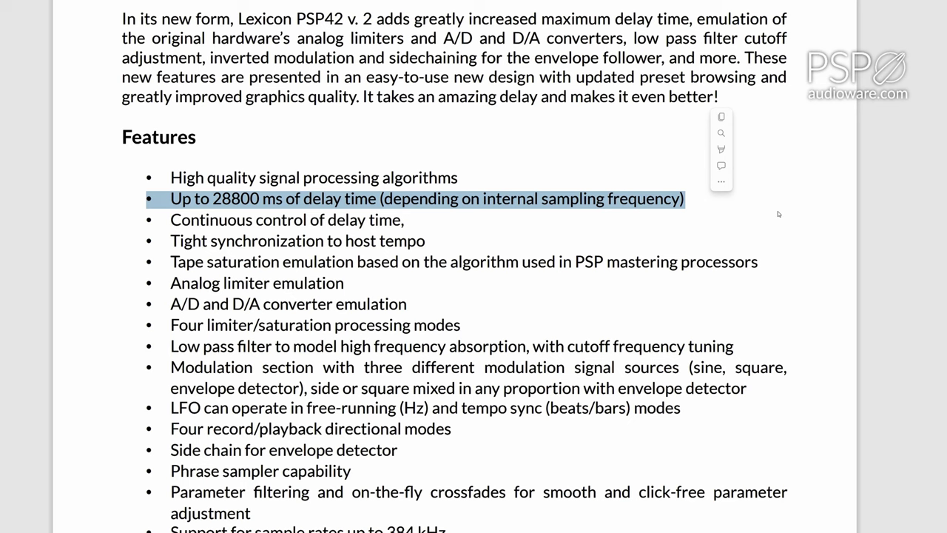
pyautogui.click(778, 211)
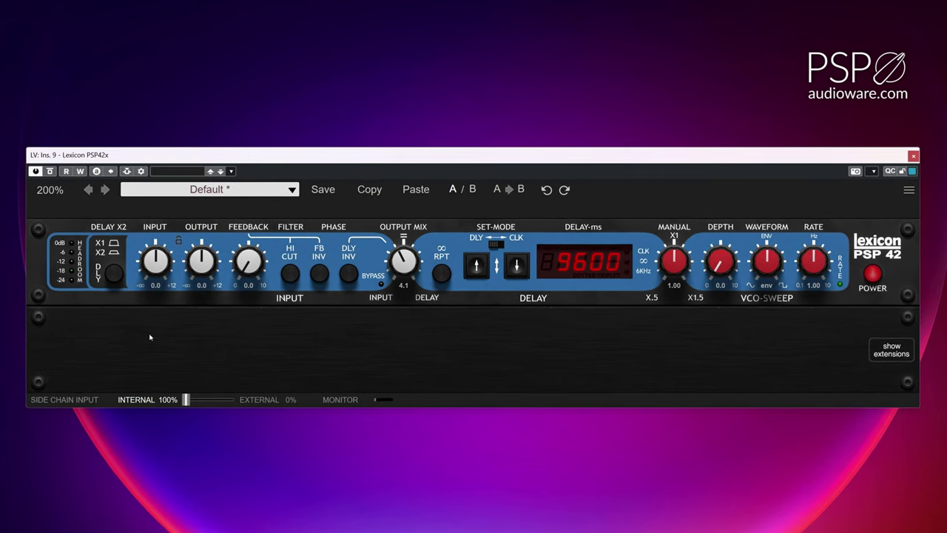
# - Compare the delay with X2 on and off, resetting the delay time to its default
pyautogui.click(112, 275)
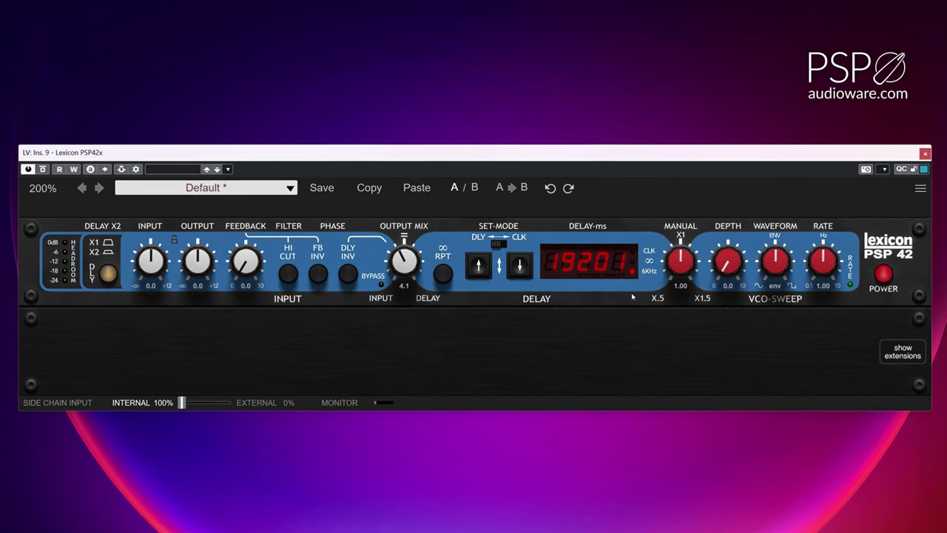
pyautogui.doubleClick(607, 260)
pyautogui.click(111, 274)
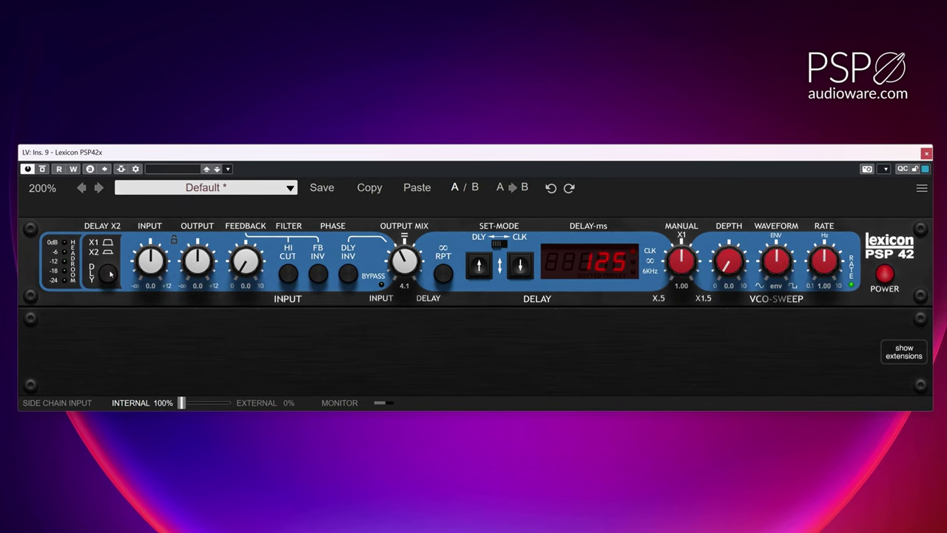
# - Enter a 250 ms delay time and toggle Delay X2 again
pyautogui.doubleClick(549, 274)
pyautogui.write('250')
pyautogui.press('Return')
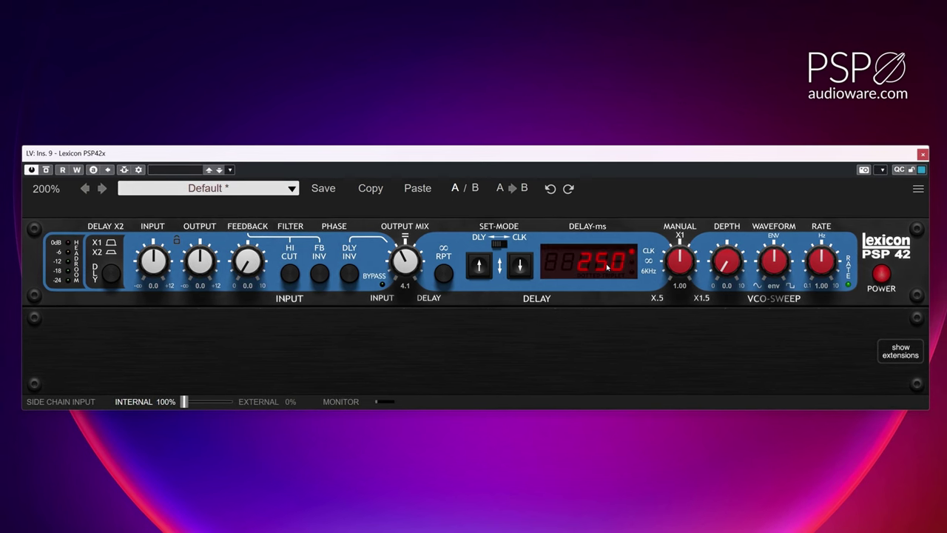
pyautogui.click(116, 275)
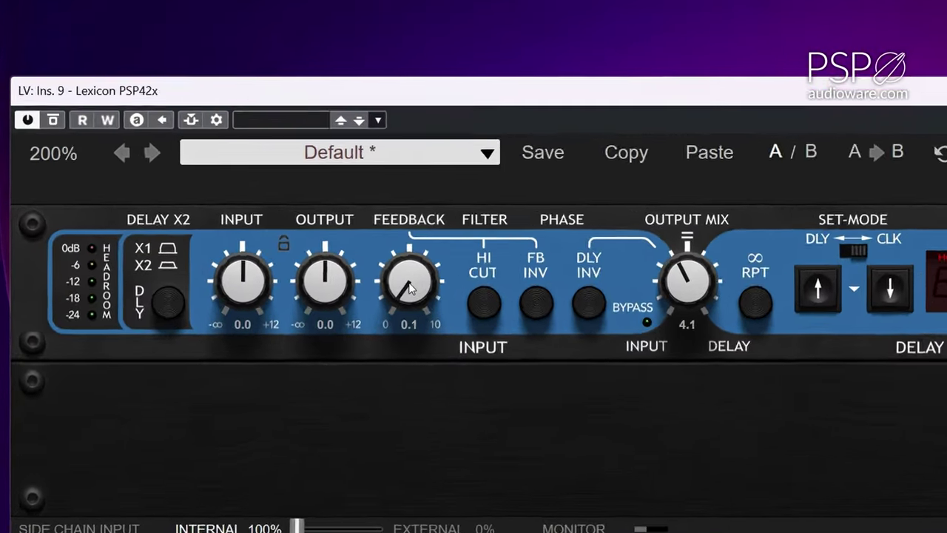
# - Raise the feedback to about 8.5–9 and turn on the high-cut filter
pyautogui.moveTo(240, 263); pyautogui.dragTo(241, 226)
pyautogui.moveTo(640, 201); pyautogui.dragTo(682, 0)
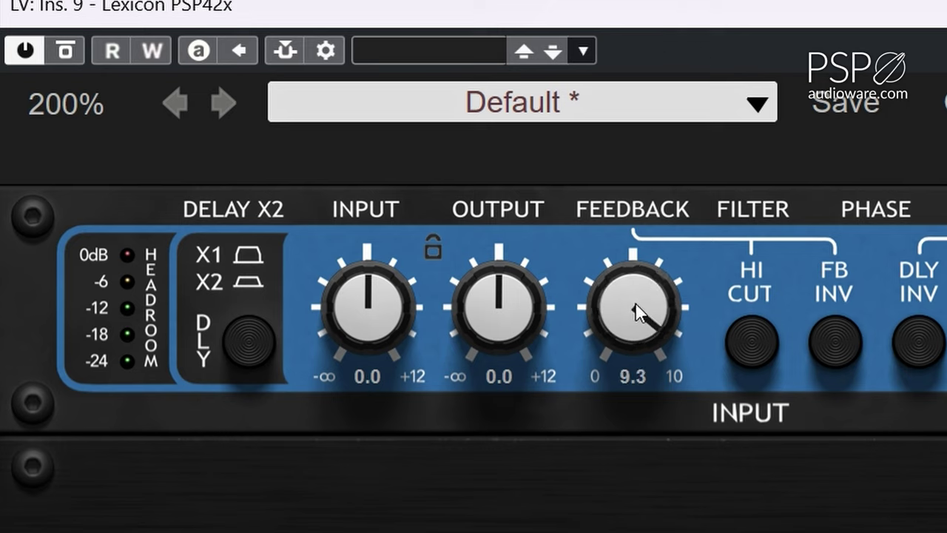
pyautogui.moveTo(635, 304); pyautogui.dragTo(629, 334)
pyautogui.click(725, 370)
pyautogui.moveTo(619, 313); pyautogui.dragTo(614, 339)
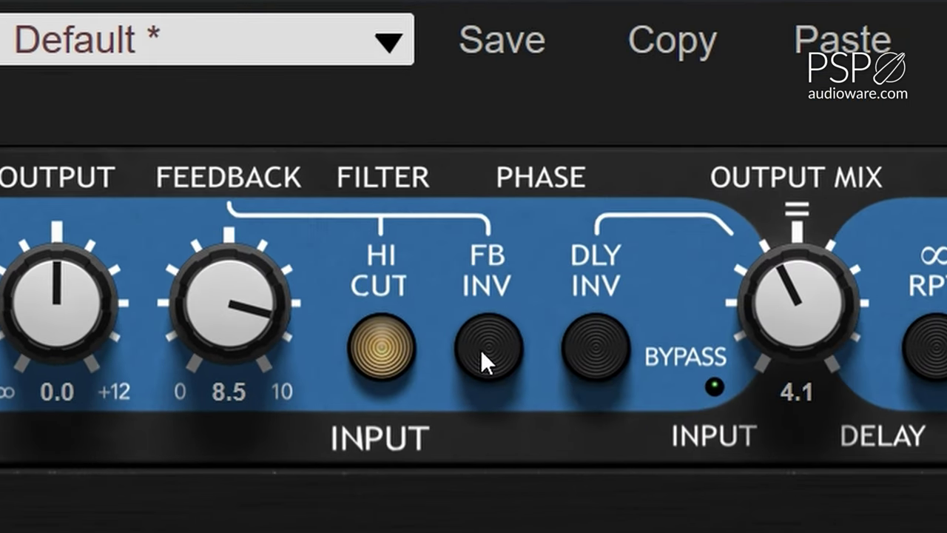
# - Toggle feedback and delay polarity inversion, leaving FB INV on and DLY INV off
pyautogui.click(829, 343)
pyautogui.click(919, 355)
pyautogui.click(485, 342)
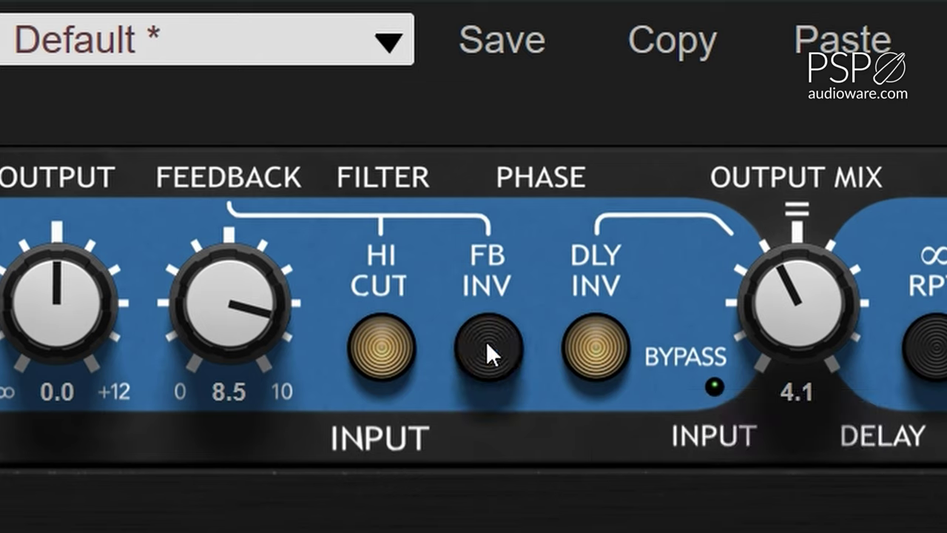
pyautogui.click(566, 351)
pyautogui.click(494, 352)
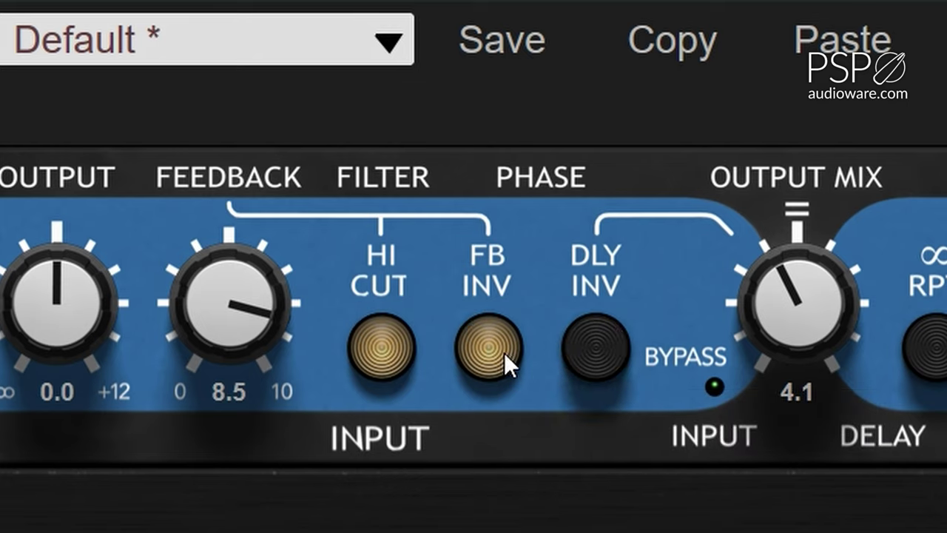
pyautogui.click(587, 355)
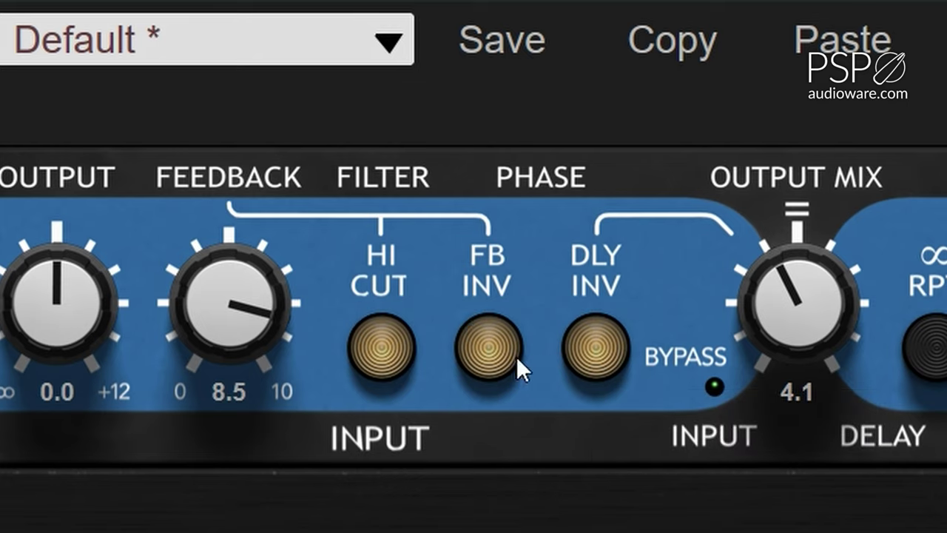
pyautogui.click(585, 351)
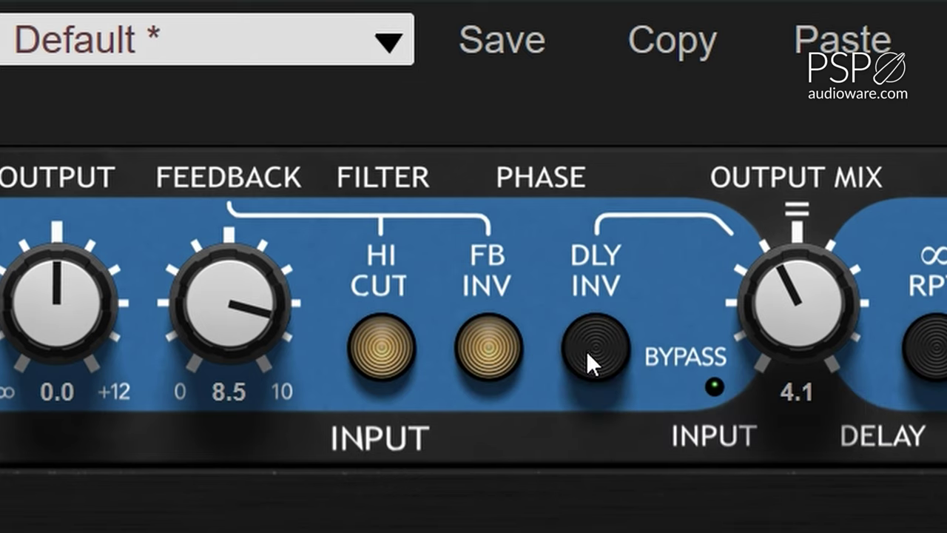
pyautogui.click(487, 351)
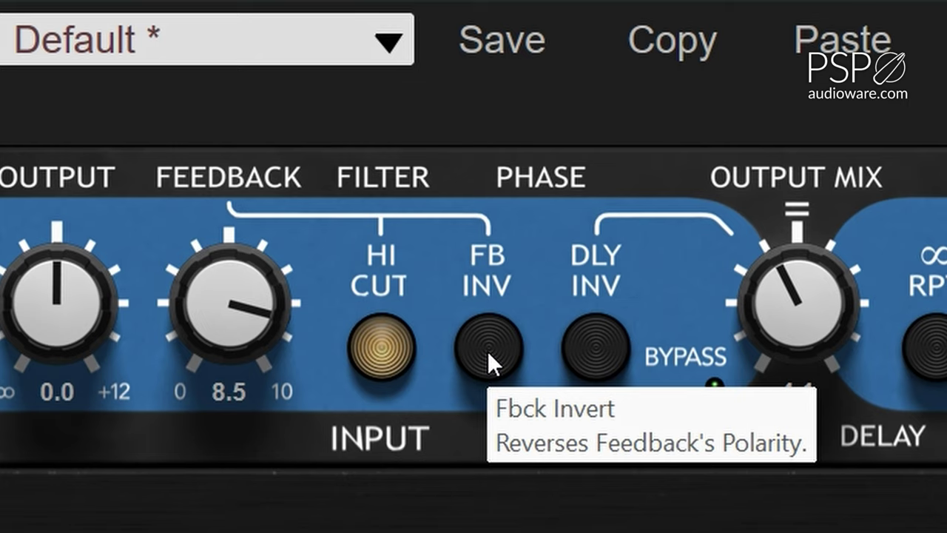
pyautogui.click(488, 350)
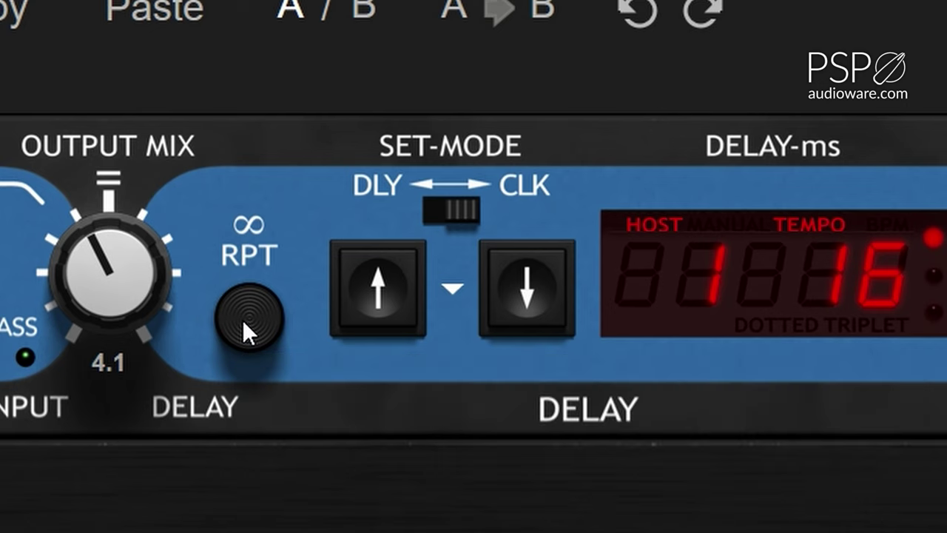
pyautogui.click(243, 320)
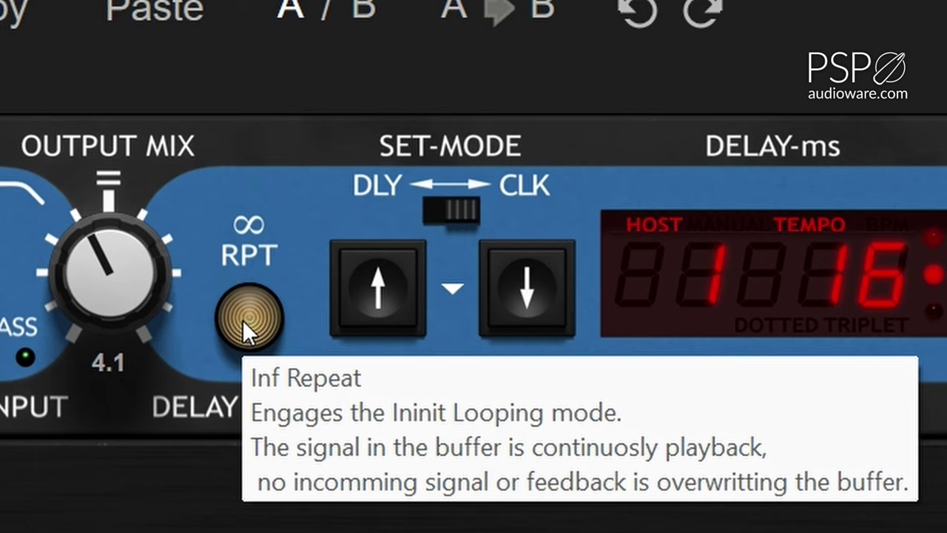
pyautogui.click(243, 320)
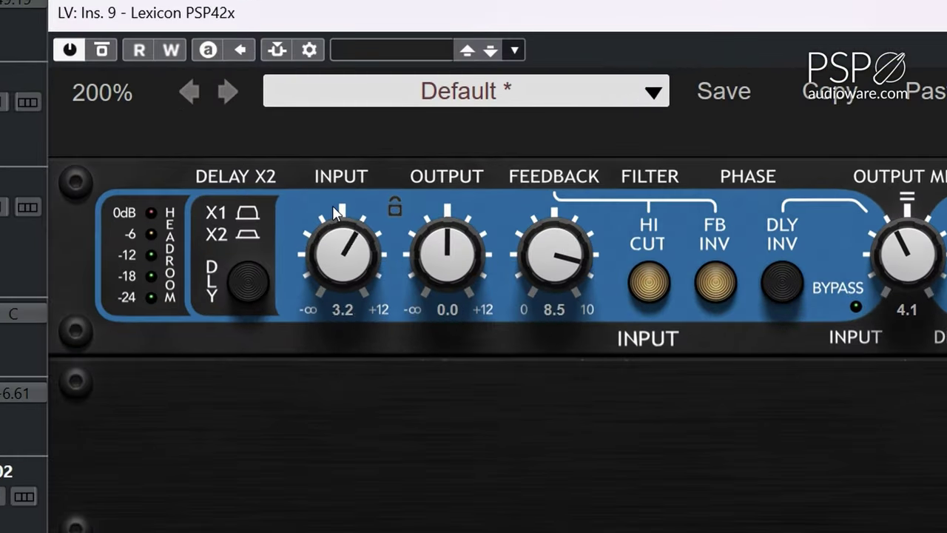
# - Drive the input gain up until the headroom meters light, and lower the output to about -4.8
pyautogui.moveTo(255, 265); pyautogui.dragTo(246, 277)
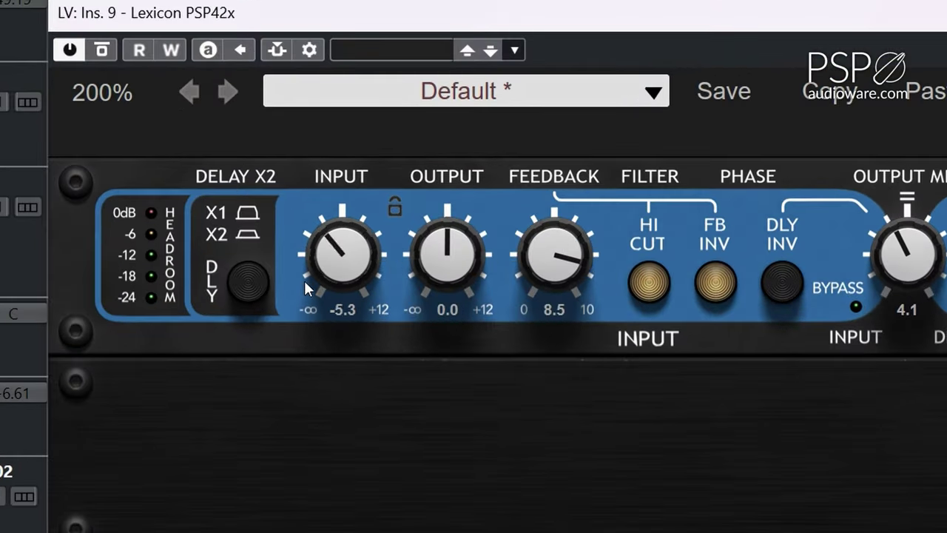
pyautogui.moveTo(305, 241); pyautogui.dragTo(325, 50)
pyautogui.moveTo(482, 222); pyautogui.dragTo(432, 261)
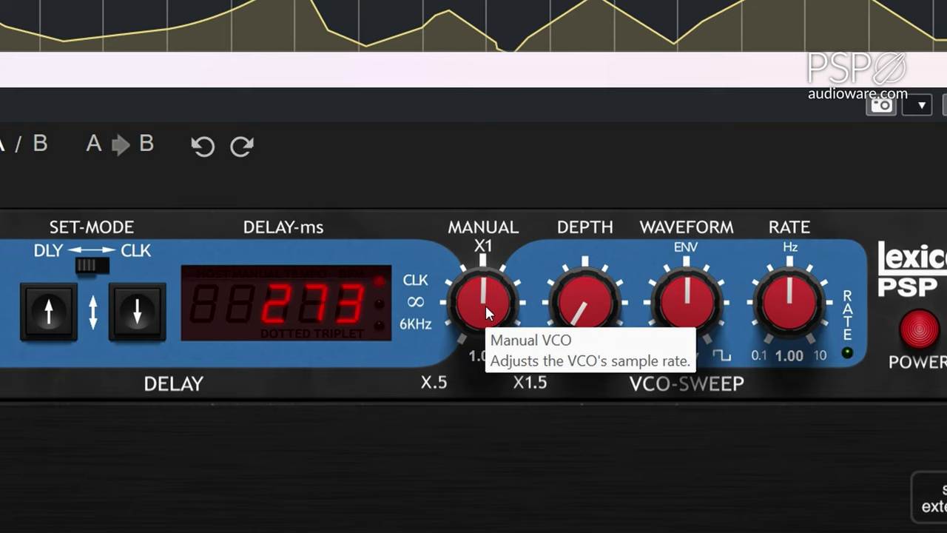
# - Sweep the manual VCO rate, reset it to 1.00, and enter a 273 ms delay time
pyautogui.moveTo(485, 307); pyautogui.dragTo(478, 181)
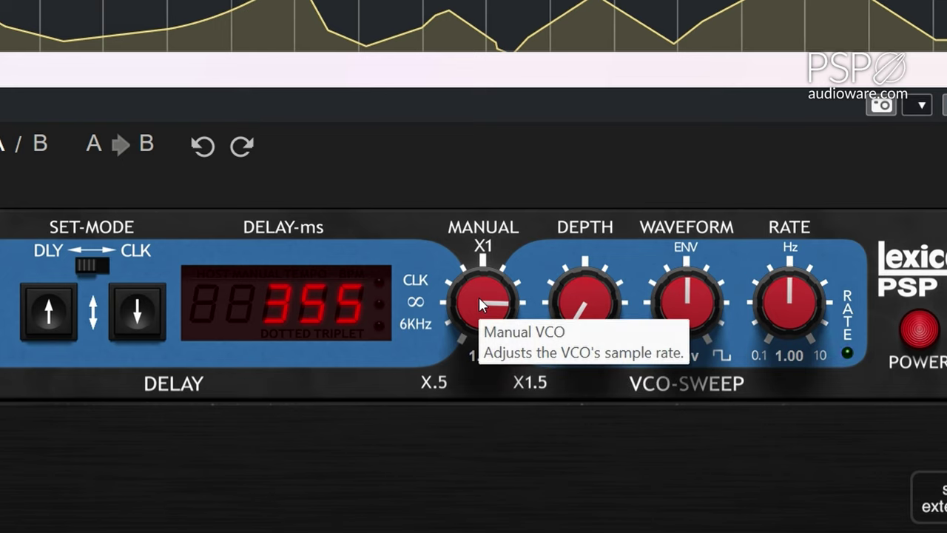
pyautogui.moveTo(479, 297); pyautogui.dragTo(473, 431)
pyautogui.moveTo(478, 465); pyautogui.dragTo(495, 449)
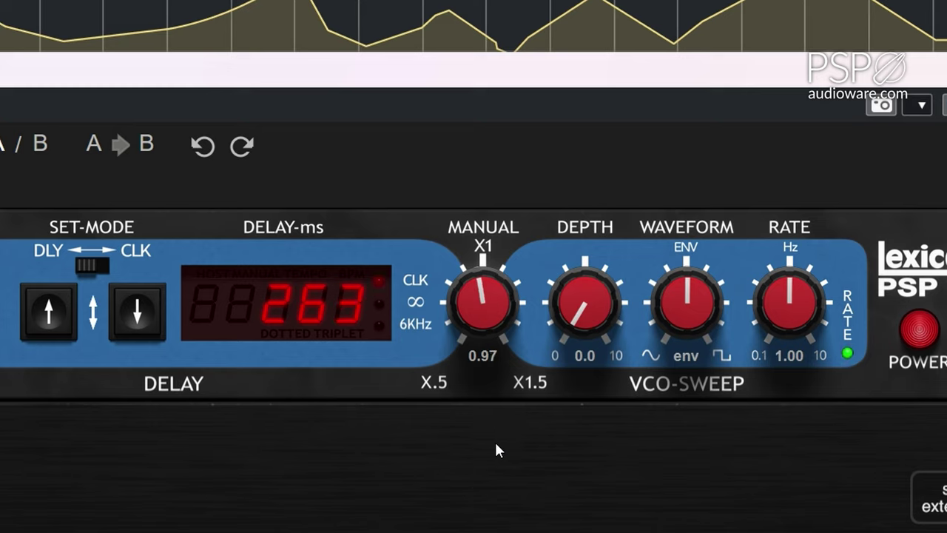
pyautogui.doubleClick(489, 300)
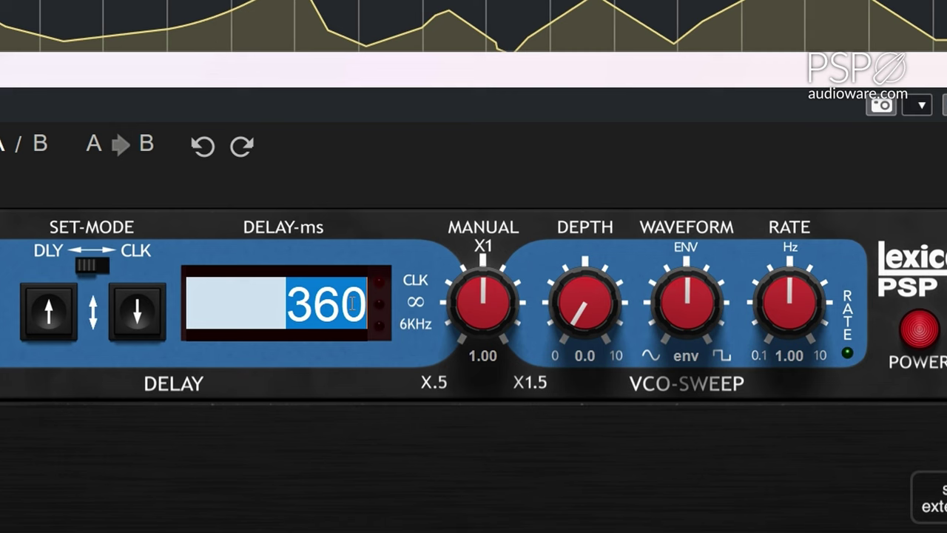
pyautogui.write('273')
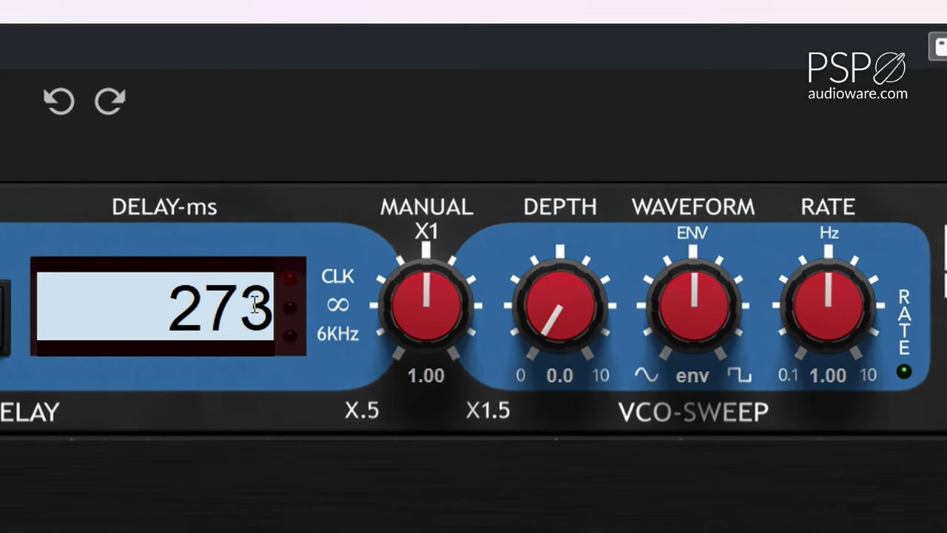
pyautogui.press('Return')
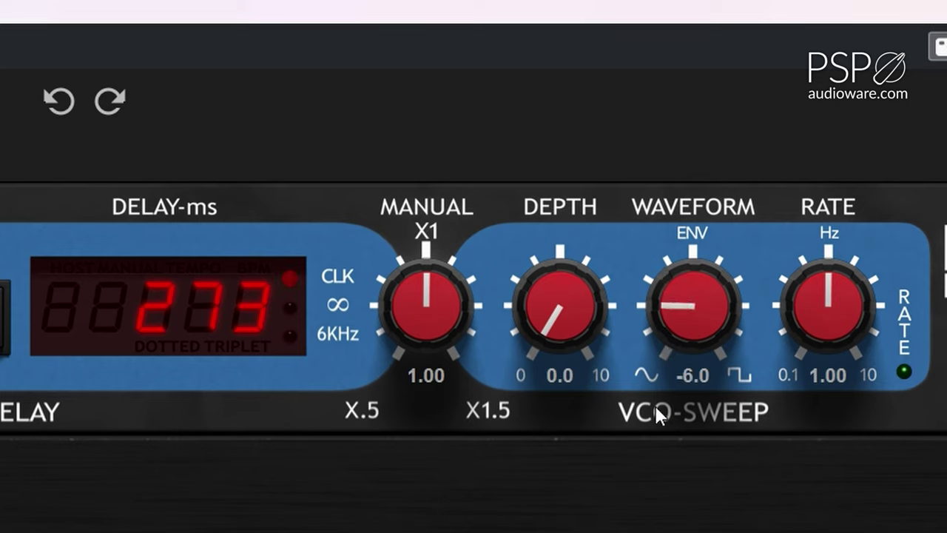
# - Adjust the VCO sweep depth back and forth and push the waveform shape to full square
pyautogui.moveTo(569, 272); pyautogui.dragTo(577, 155)
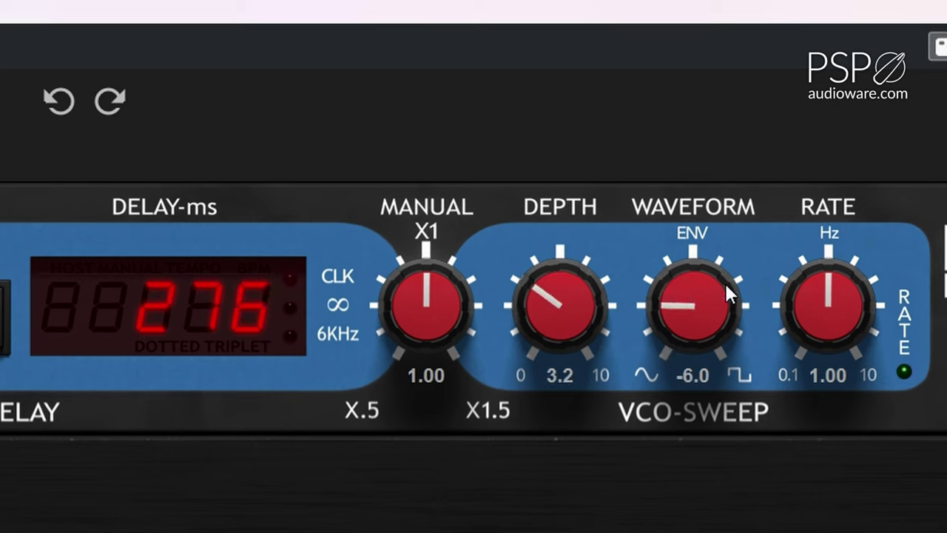
pyautogui.moveTo(724, 281); pyautogui.dragTo(715, 50)
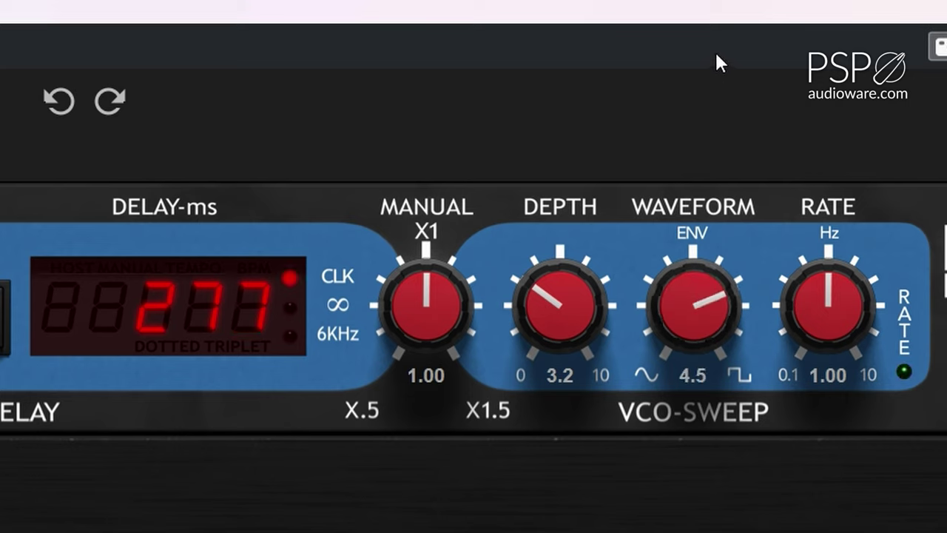
pyautogui.moveTo(551, 321); pyautogui.dragTo(548, 330)
pyautogui.moveTo(693, 312); pyautogui.dragTo(694, 302)
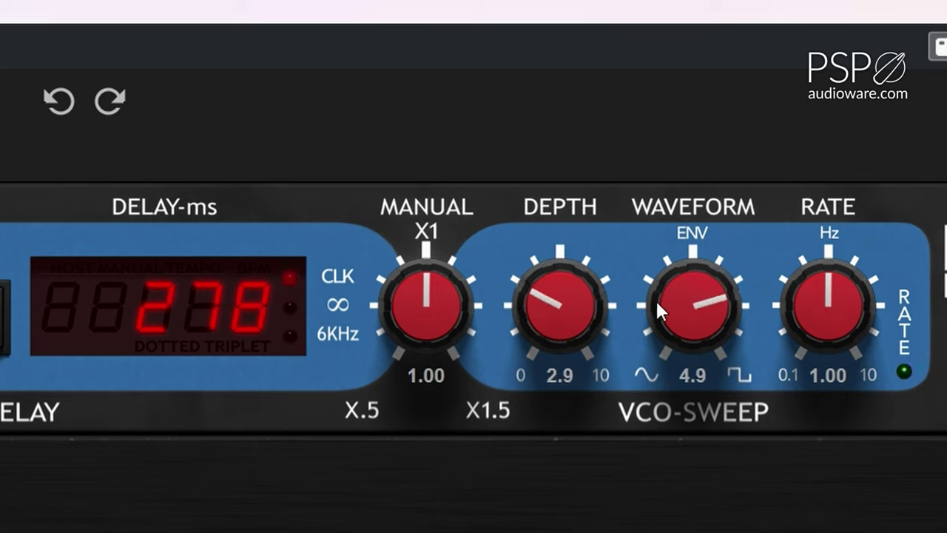
pyautogui.moveTo(580, 310); pyautogui.dragTo(580, 302)
pyautogui.moveTo(693, 295); pyautogui.dragTo(685, 307)
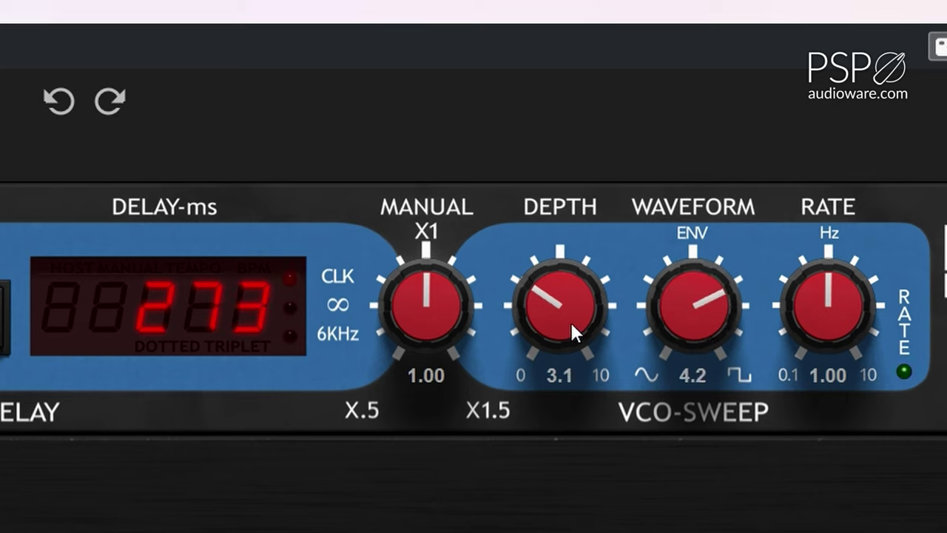
pyautogui.moveTo(570, 320); pyautogui.dragTo(571, 315)
pyautogui.moveTo(699, 311); pyautogui.dragTo(699, 275)
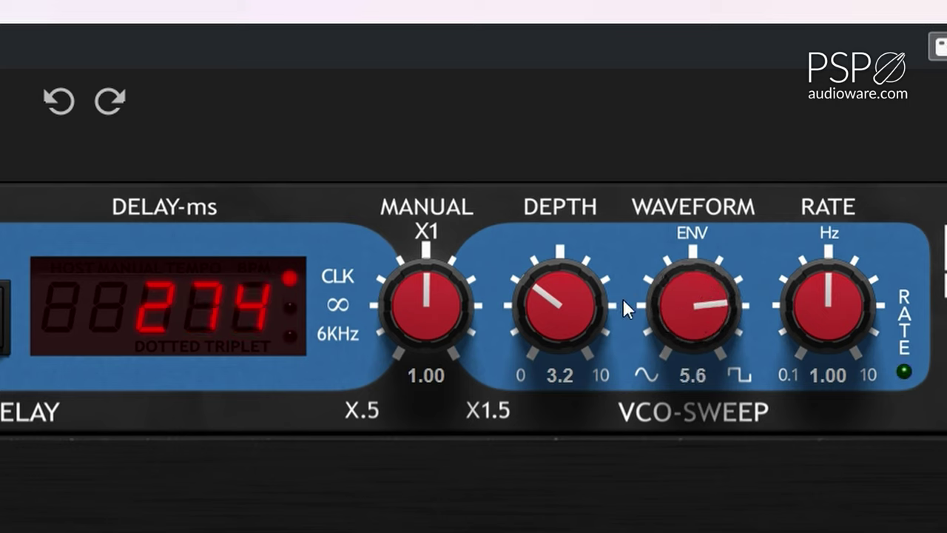
pyautogui.moveTo(559, 309); pyautogui.dragTo(537, 339)
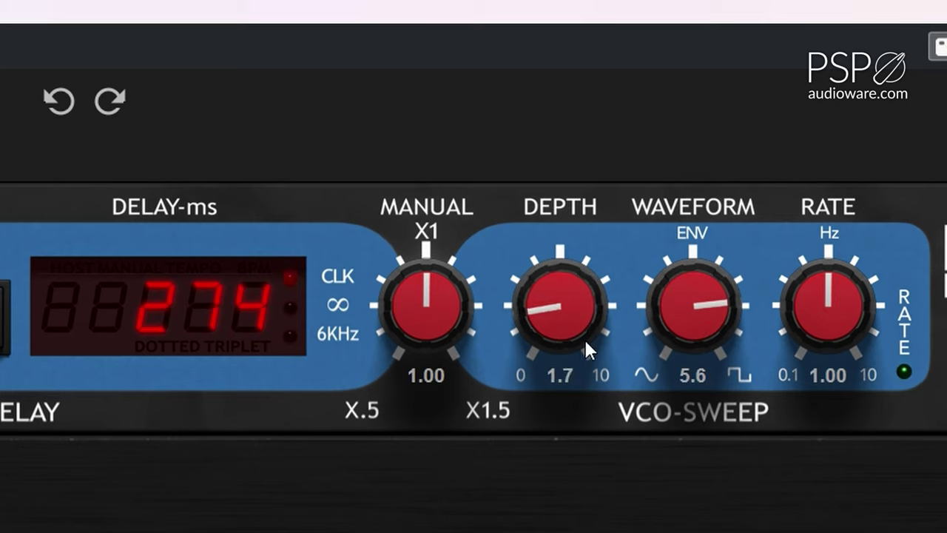
pyautogui.moveTo(699, 299); pyautogui.dragTo(735, 113)
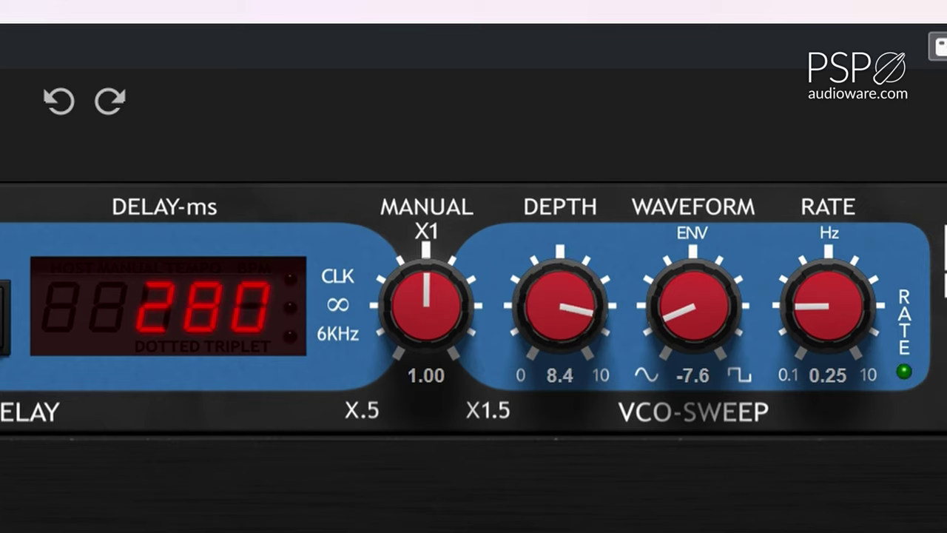
# - Vary the sweep rate, ending near 4.96 Hz with modulation depth lowered to 0.7
pyautogui.moveTo(840, 276); pyautogui.dragTo(880, 0)
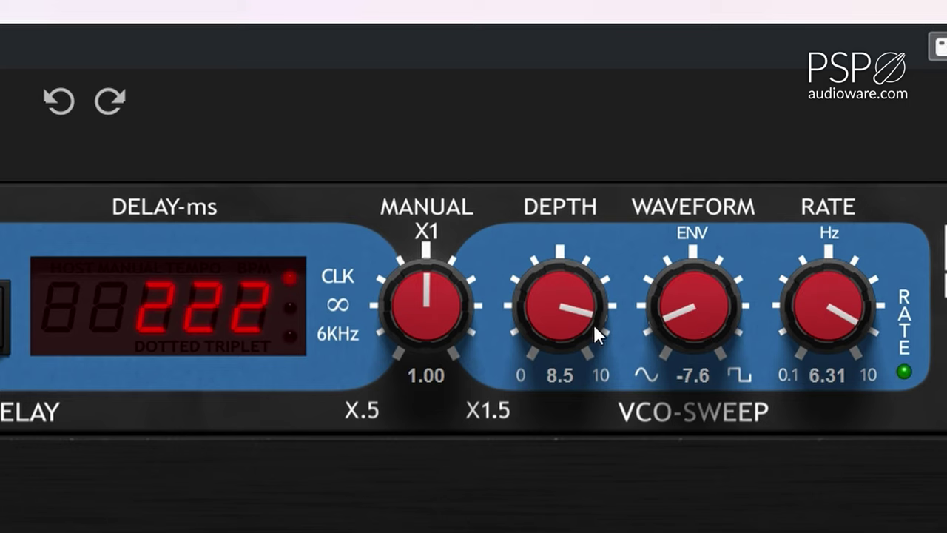
pyautogui.moveTo(563, 312); pyautogui.dragTo(542, 433)
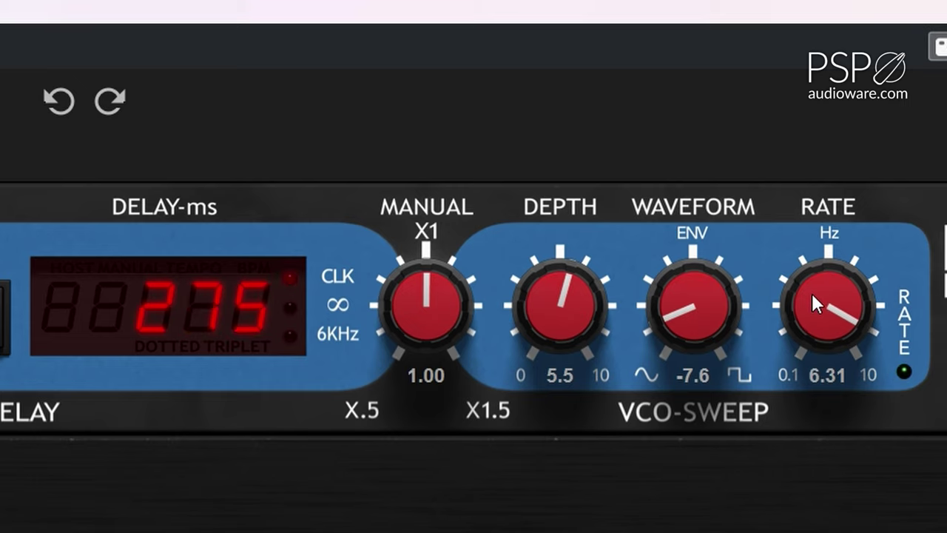
pyautogui.moveTo(814, 303); pyautogui.dragTo(790, 347)
pyautogui.moveTo(579, 302); pyautogui.dragTo(491, 532)
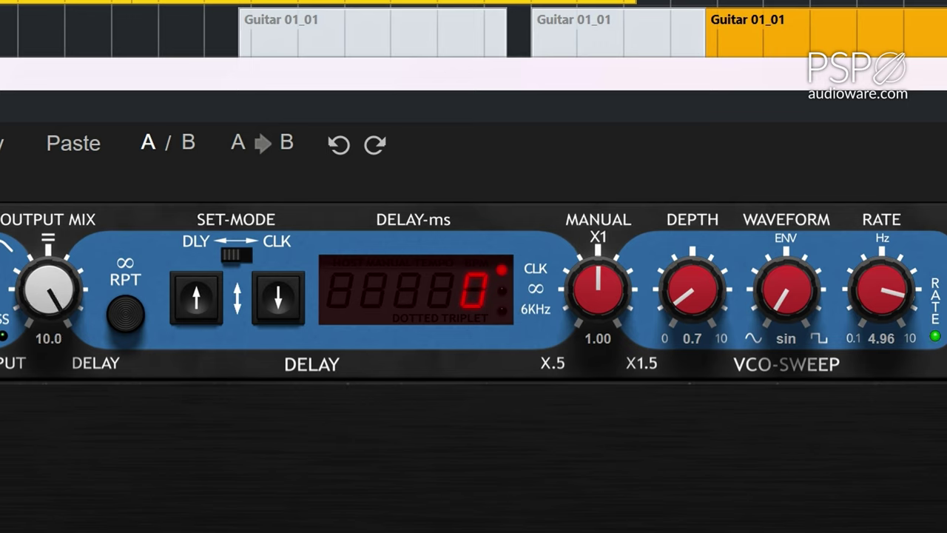
# - Lengthen the delay to about 485 ms, raise depth to maximum, and slow the sweep
pyautogui.moveTo(475, 298); pyautogui.dragTo(495, 253)
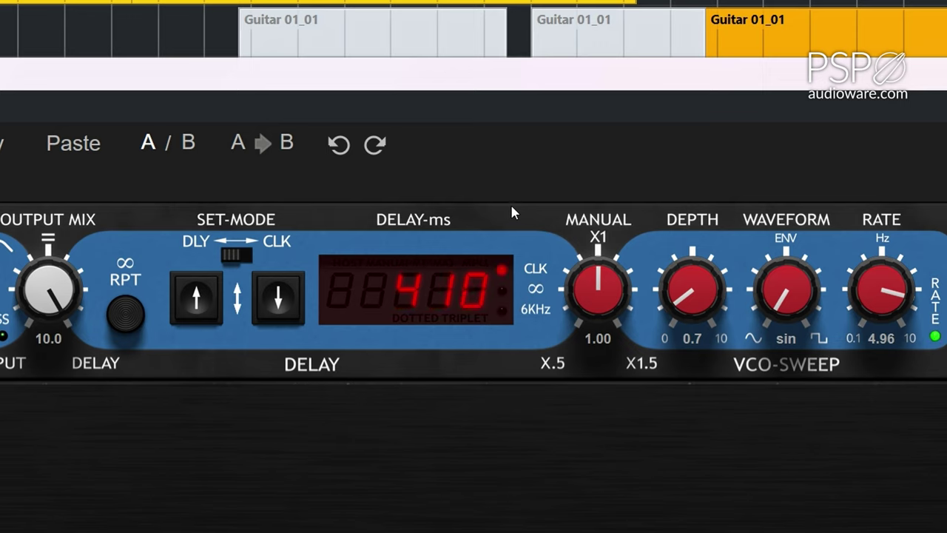
pyautogui.moveTo(516, 198); pyautogui.dragTo(516, 193)
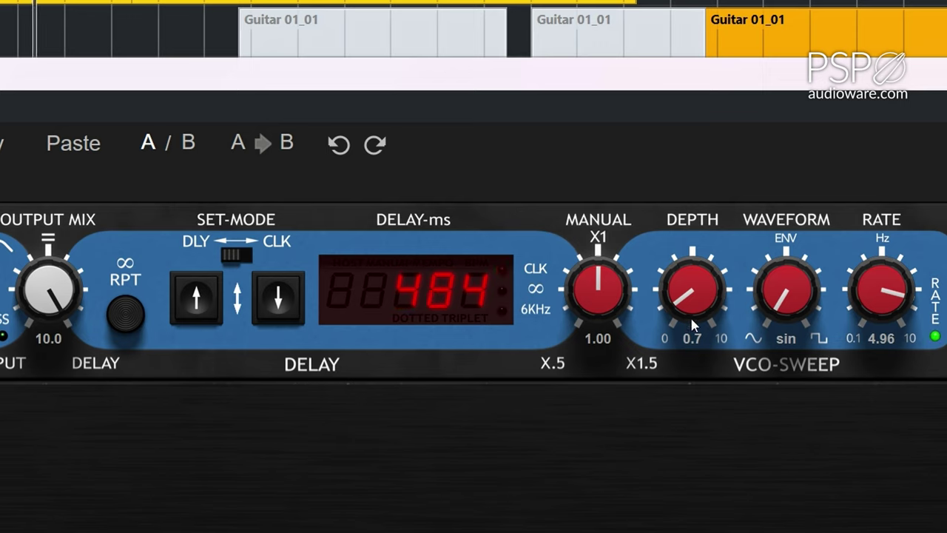
pyautogui.moveTo(690, 290); pyautogui.dragTo(744, 29)
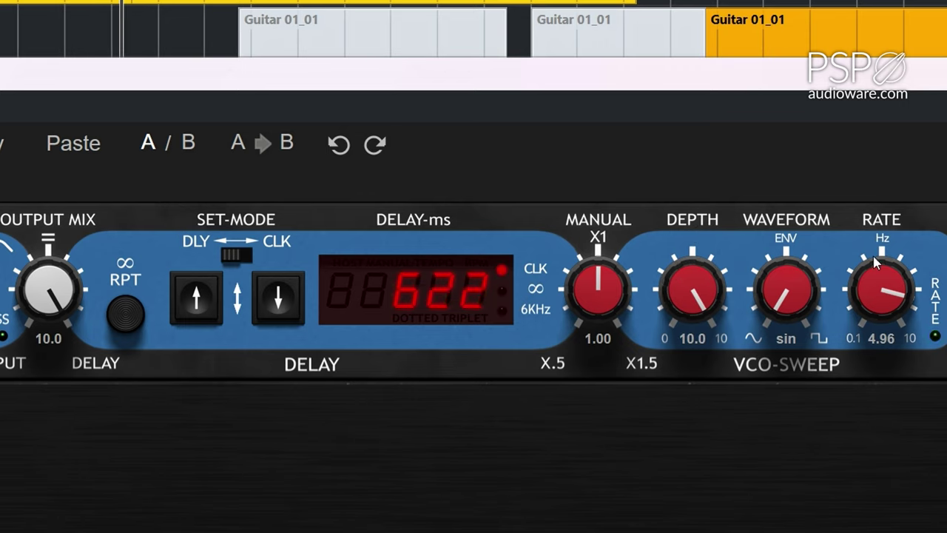
pyautogui.moveTo(857, 292); pyautogui.dragTo(812, 448)
# - Sweep the modulation depth down near zero, up to maximum, then back to 4.0
pyautogui.moveTo(679, 283); pyautogui.dragTo(670, 406)
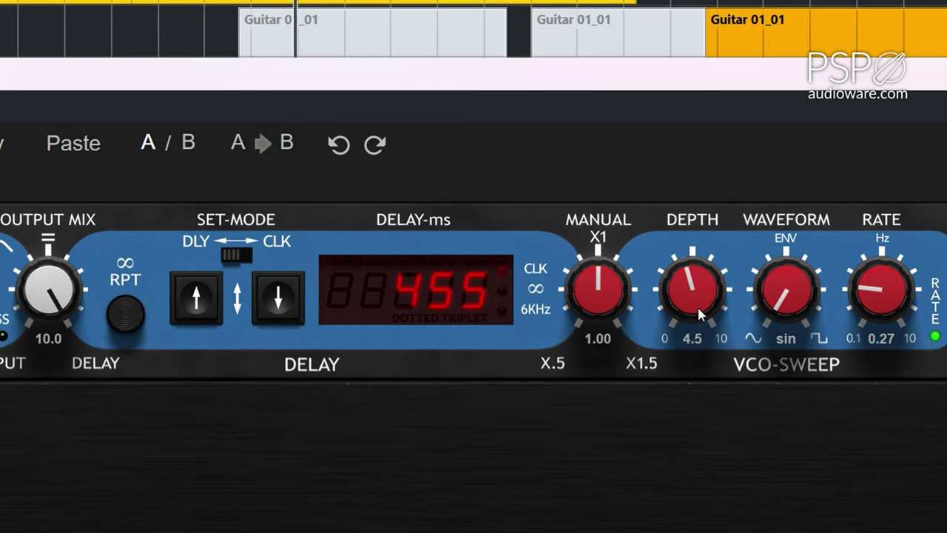
pyautogui.moveTo(697, 310); pyautogui.dragTo(691, 344)
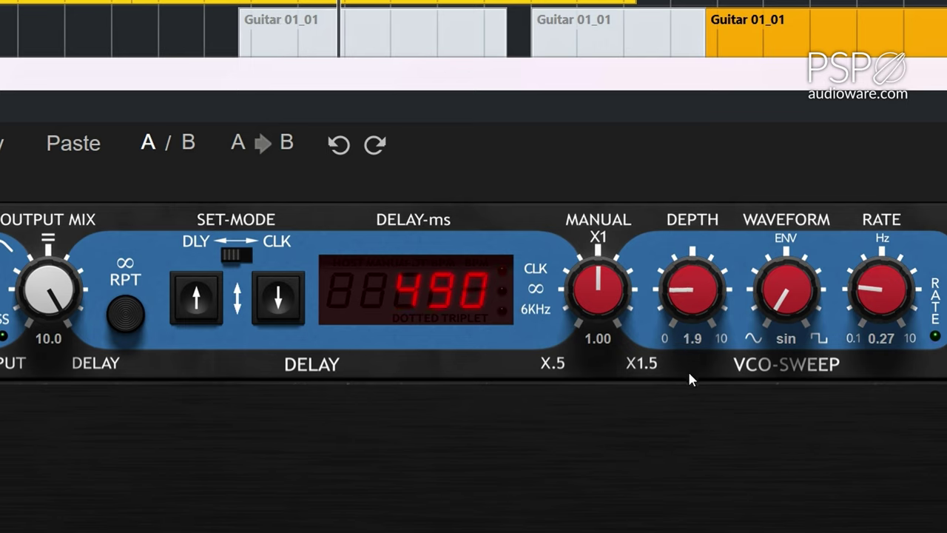
pyautogui.moveTo(687, 411); pyautogui.dragTo(682, 425)
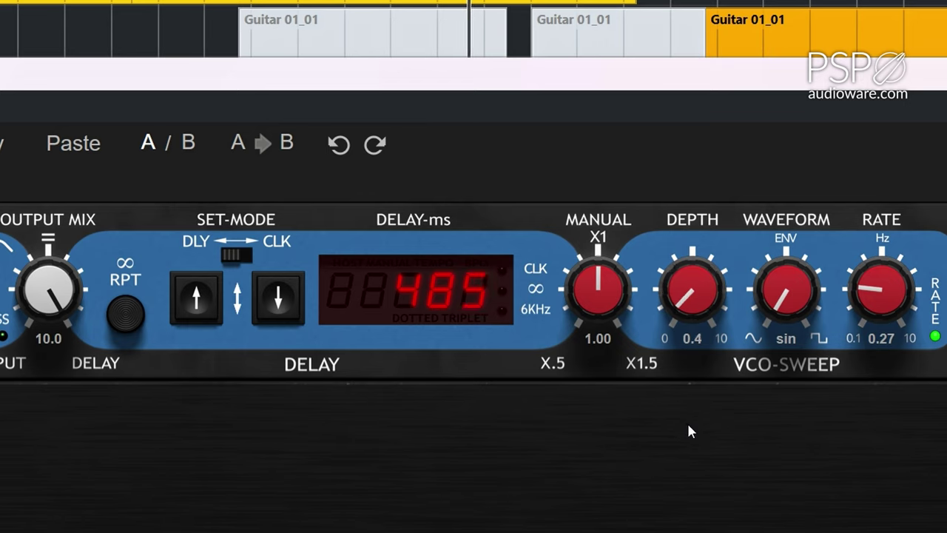
pyautogui.moveTo(693, 296); pyautogui.dragTo(917, 89)
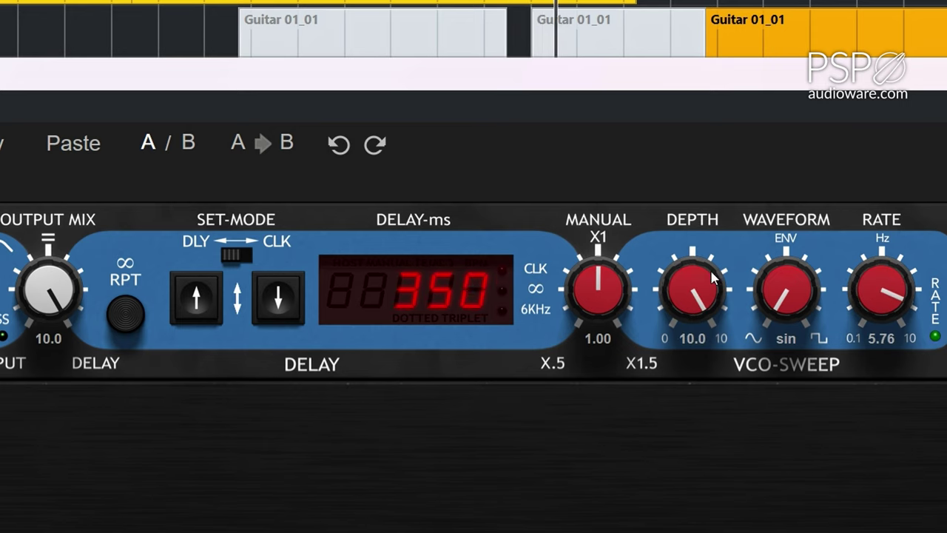
pyautogui.moveTo(712, 277); pyautogui.dragTo(672, 532)
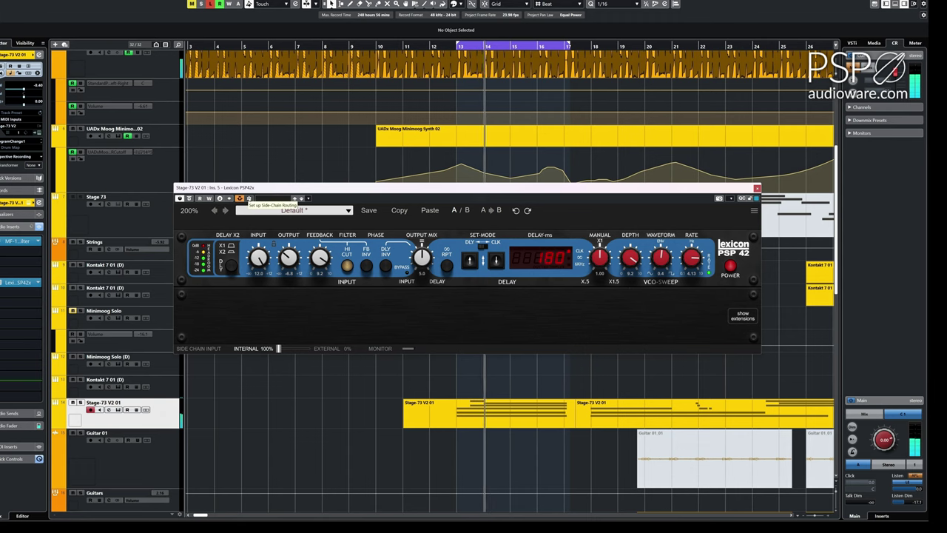
# - Add Drums Clyde as side-chain source, set the input to EXTERNAL 100%, and ease the waveform to 0.2
pyautogui.click(239, 198)
pyautogui.click(343, 272)
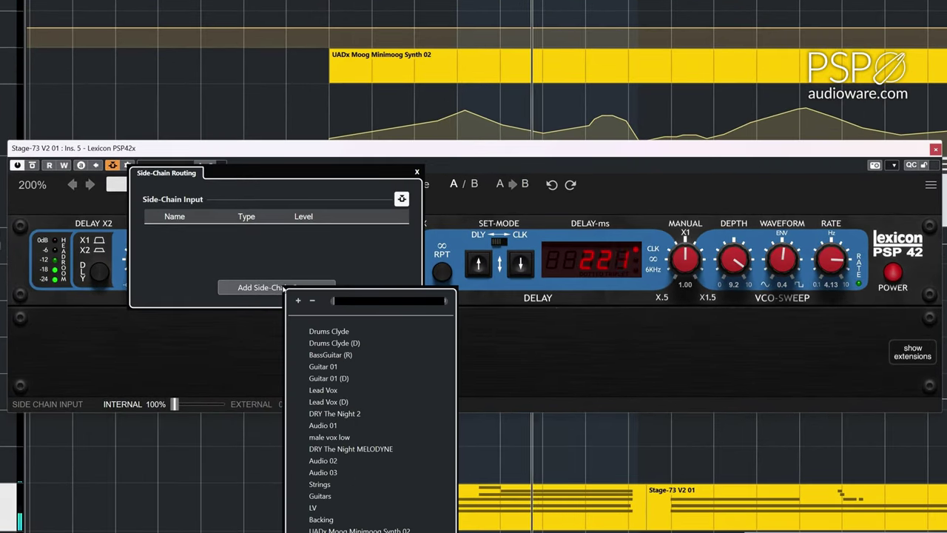
pyautogui.click(357, 332)
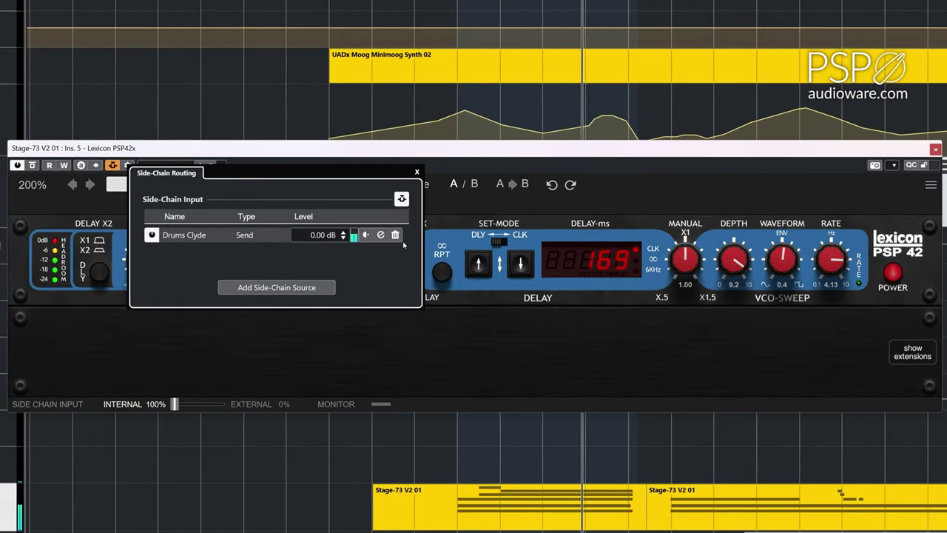
pyautogui.click(416, 171)
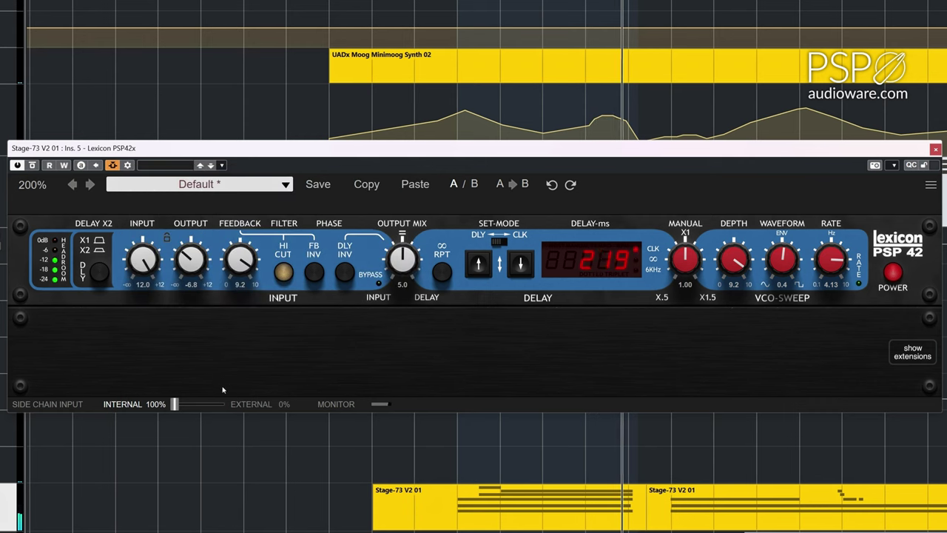
pyautogui.moveTo(175, 404); pyautogui.dragTo(233, 415)
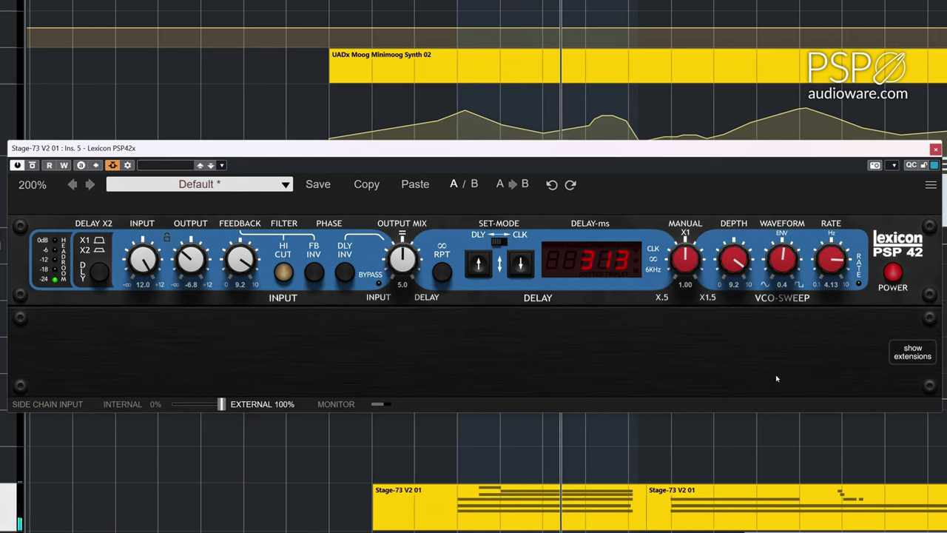
pyautogui.moveTo(769, 255); pyautogui.dragTo(796, 336)
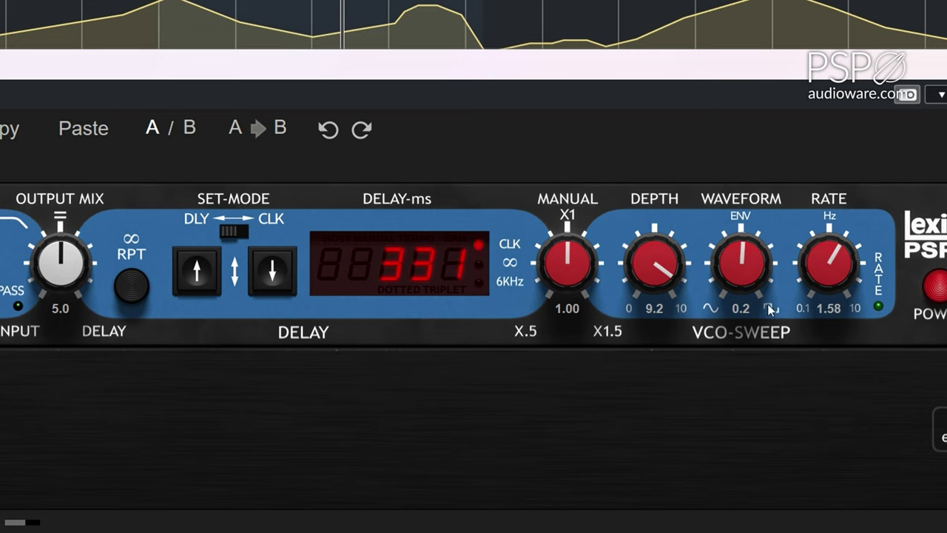
# - Raise the sweep rate, load the Chorus 15ms factory preset, then step to Chorus 25ms
pyautogui.moveTo(646, 270); pyautogui.dragTo(643, 334)
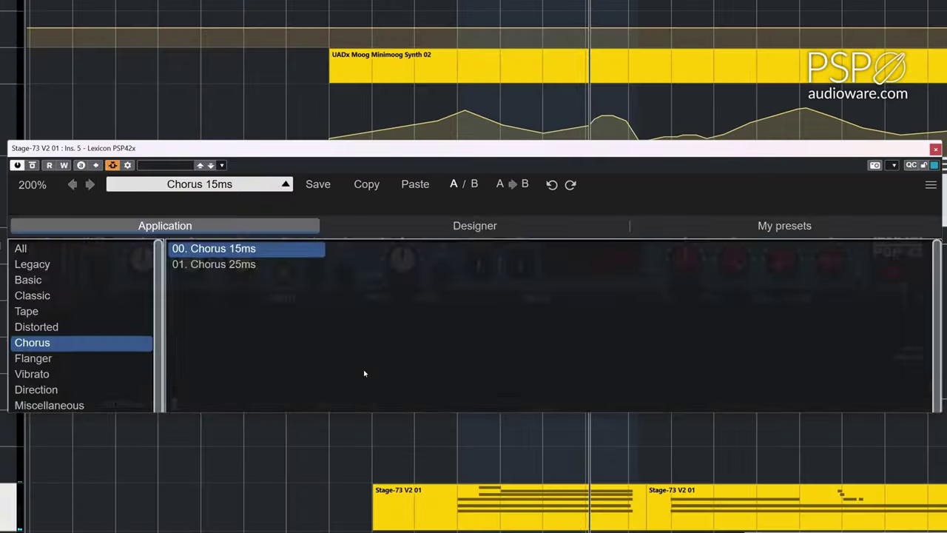
pyautogui.click(365, 374)
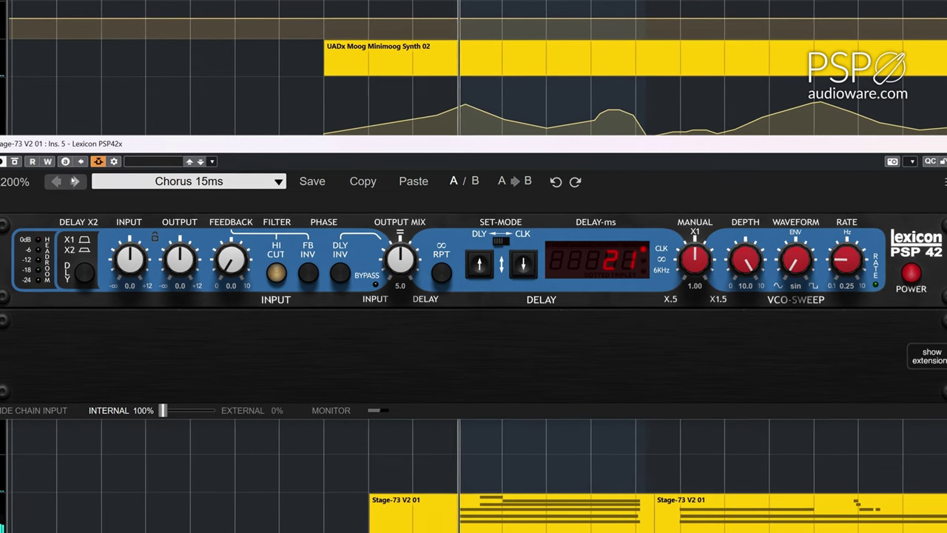
pyautogui.click(74, 181)
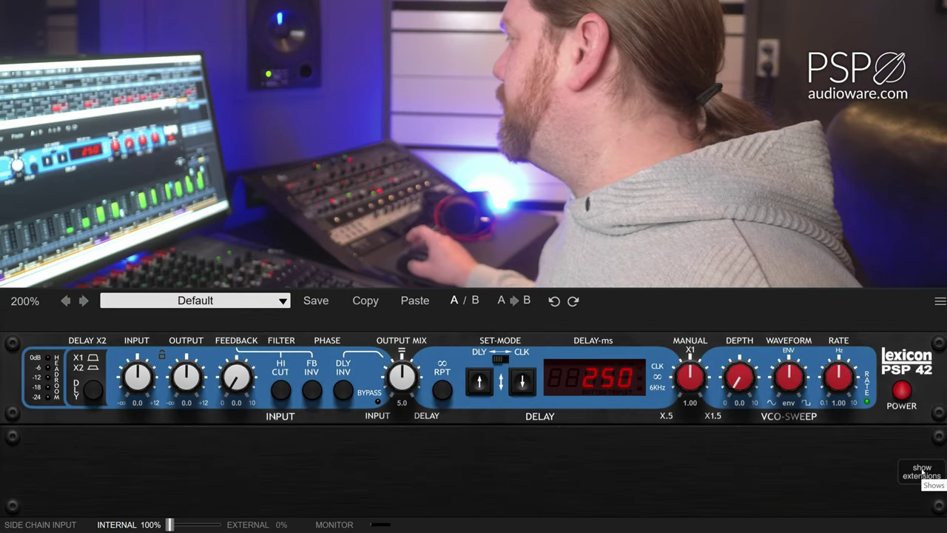
# - In the extension panel, set limiter reference to -10.0 and leave input sensitivity at -10dBV
pyautogui.click(921, 472)
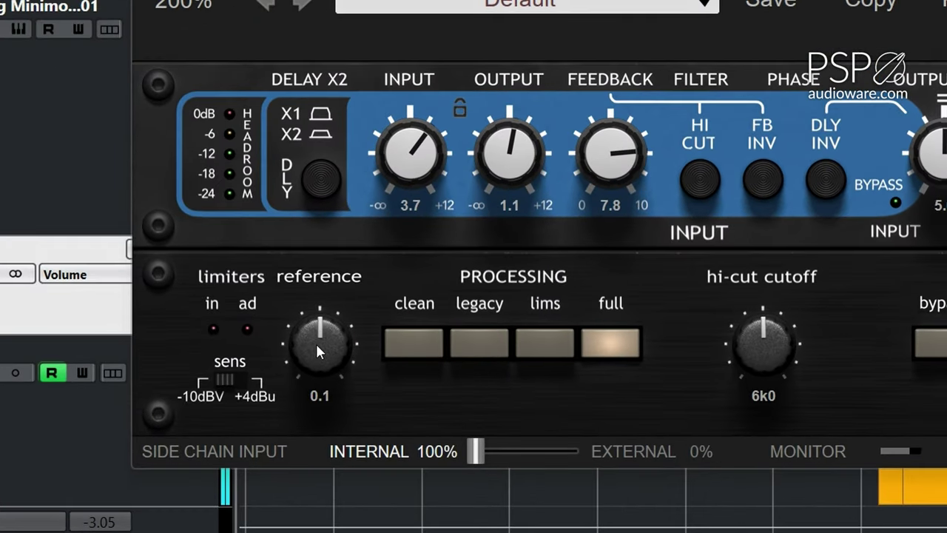
pyautogui.moveTo(316, 343); pyautogui.dragTo(309, 462)
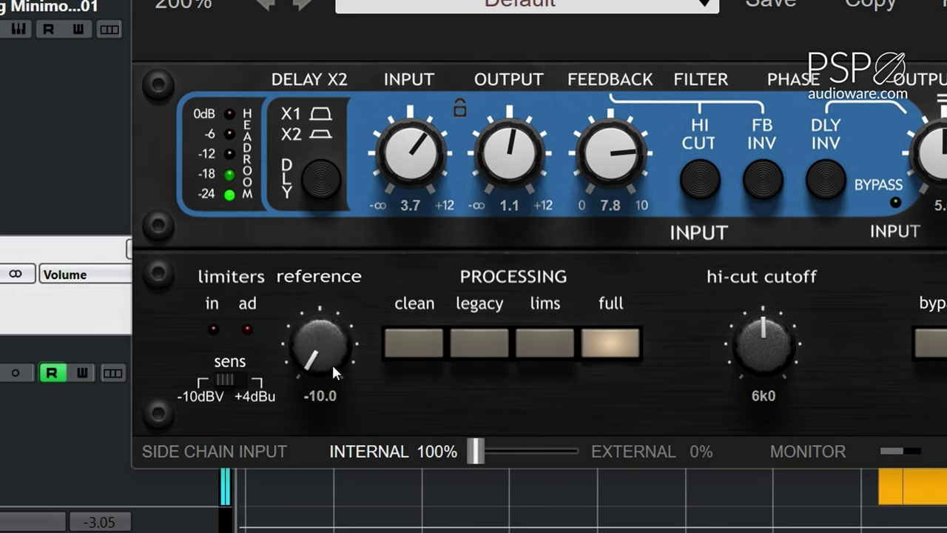
pyautogui.moveTo(331, 362); pyautogui.dragTo(379, 5)
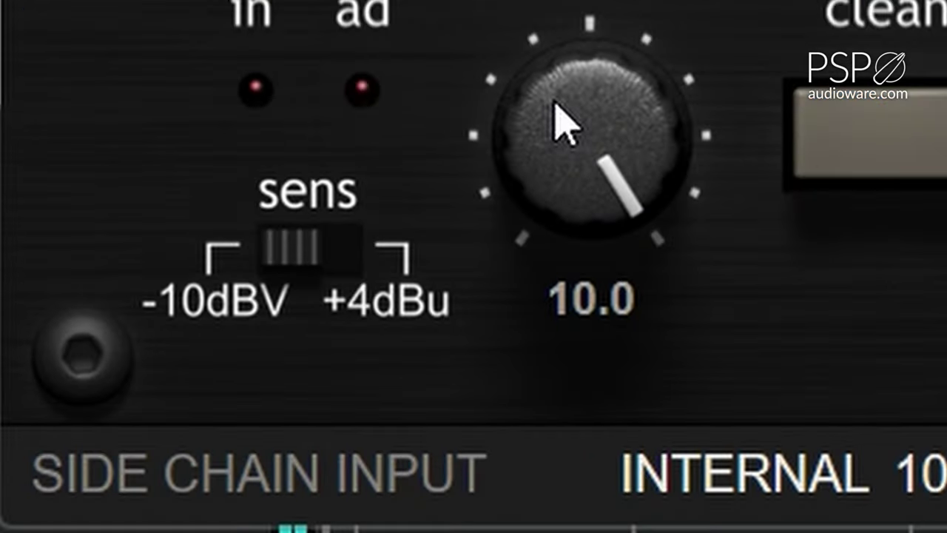
pyautogui.moveTo(310, 338); pyautogui.dragTo(312, 434)
pyautogui.moveTo(563, 396); pyautogui.dragTo(332, 388)
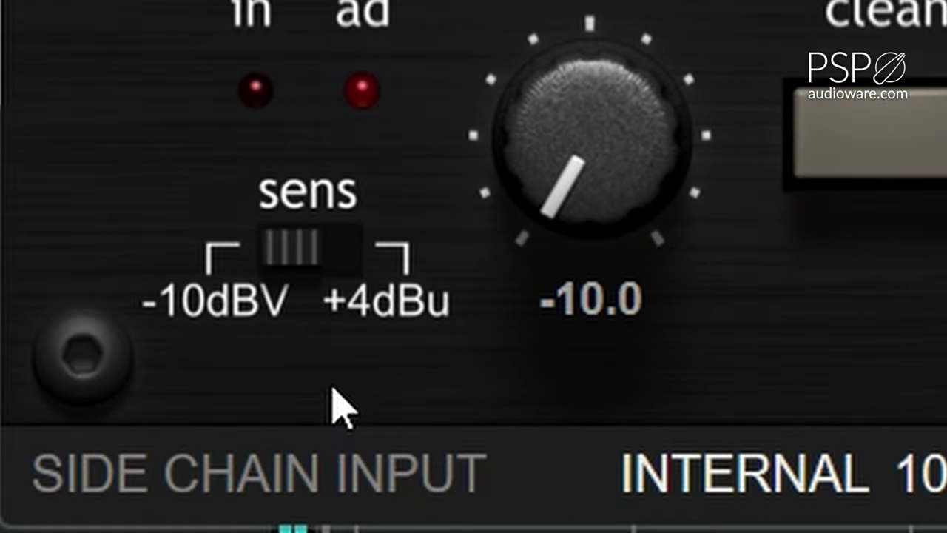
pyautogui.click(357, 265)
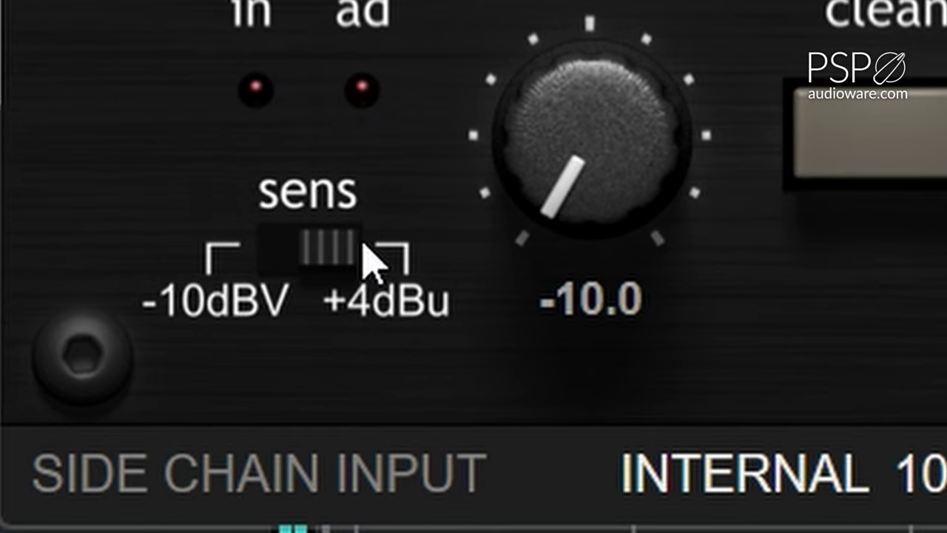
pyautogui.click(333, 265)
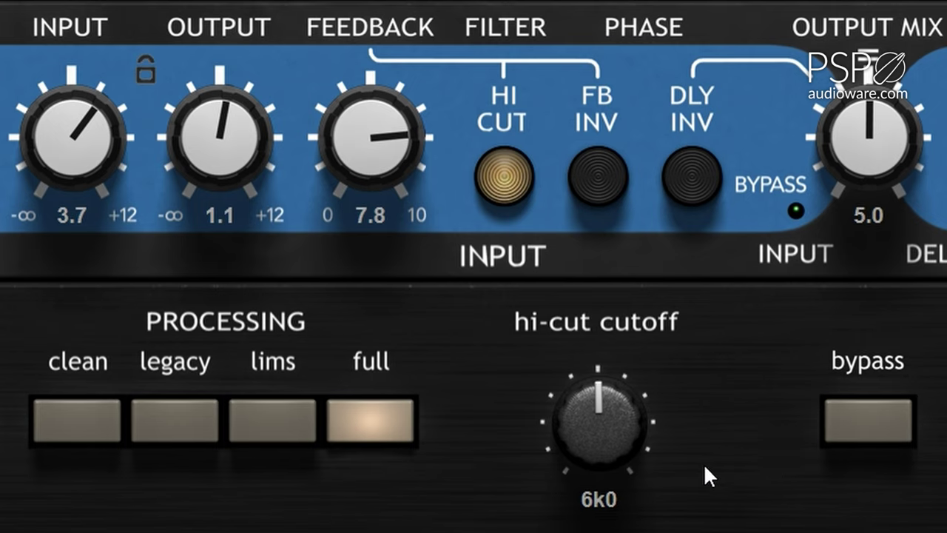
# - Sweep the hi-cut cutoff down to 2k0, up high, then settle it around 3k5
pyautogui.moveTo(597, 441); pyautogui.dragTo(576, 519)
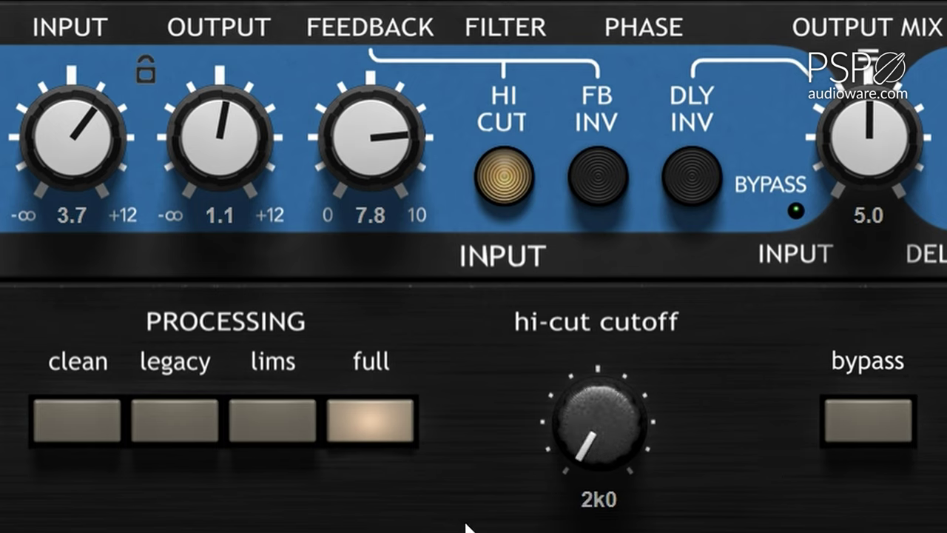
pyautogui.moveTo(606, 443); pyautogui.dragTo(780, 249)
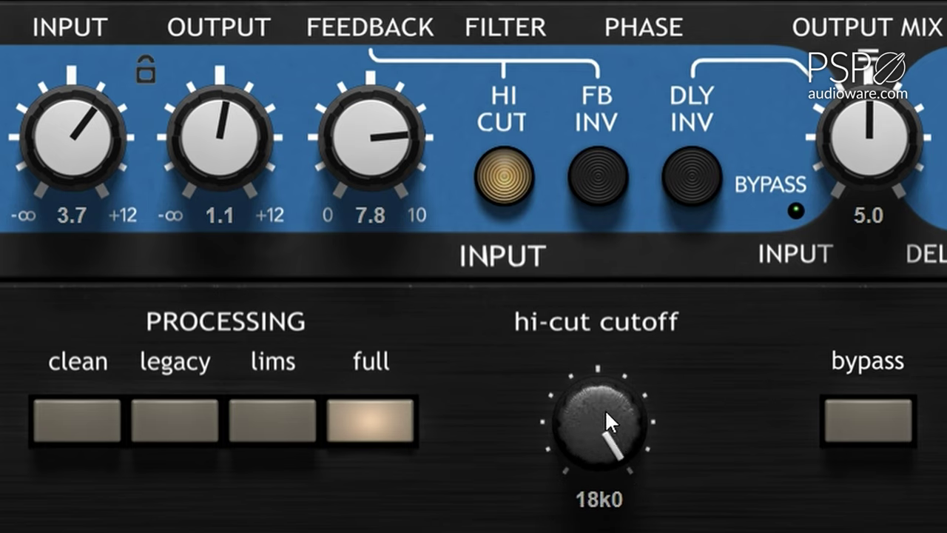
pyautogui.moveTo(604, 405); pyautogui.dragTo(601, 474)
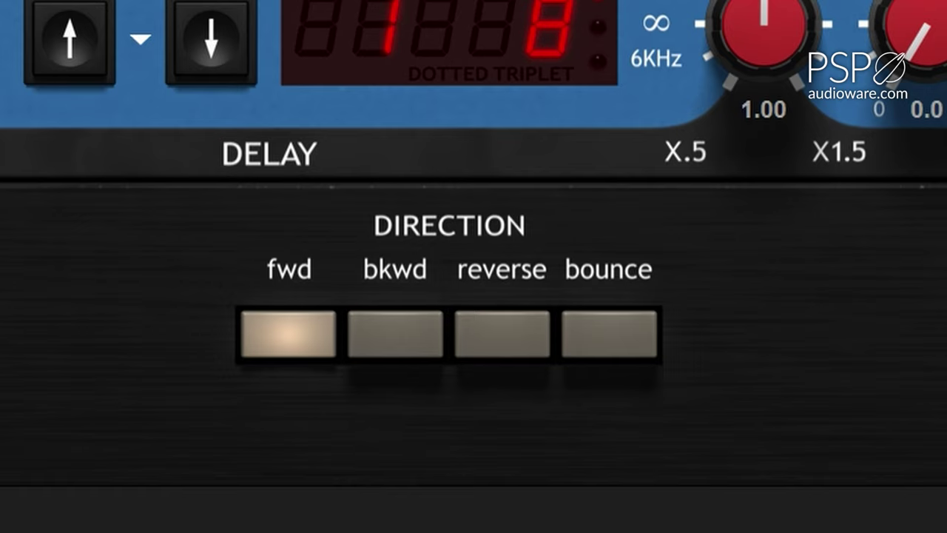
# - Compare backward and forward delay directions, try reverse, and finish on bounce
pyautogui.click(440, 338)
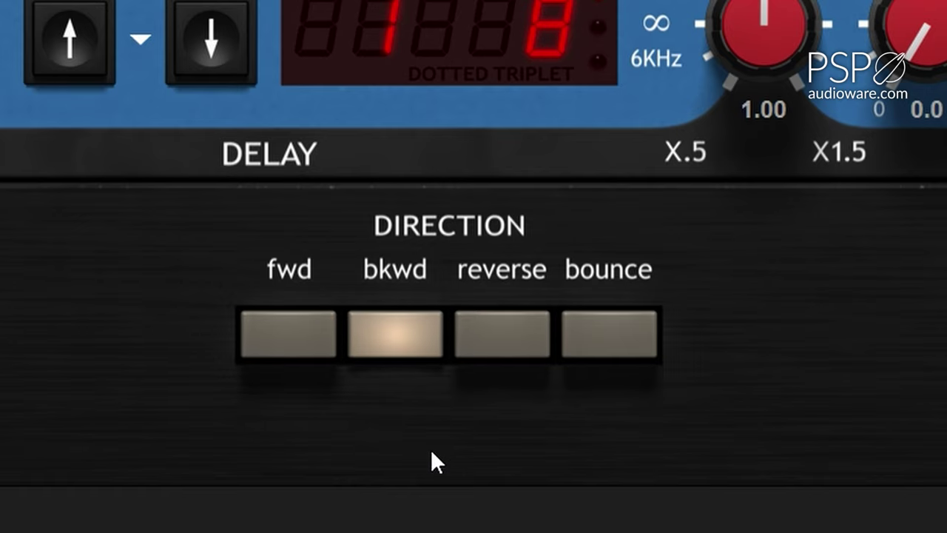
pyautogui.click(322, 337)
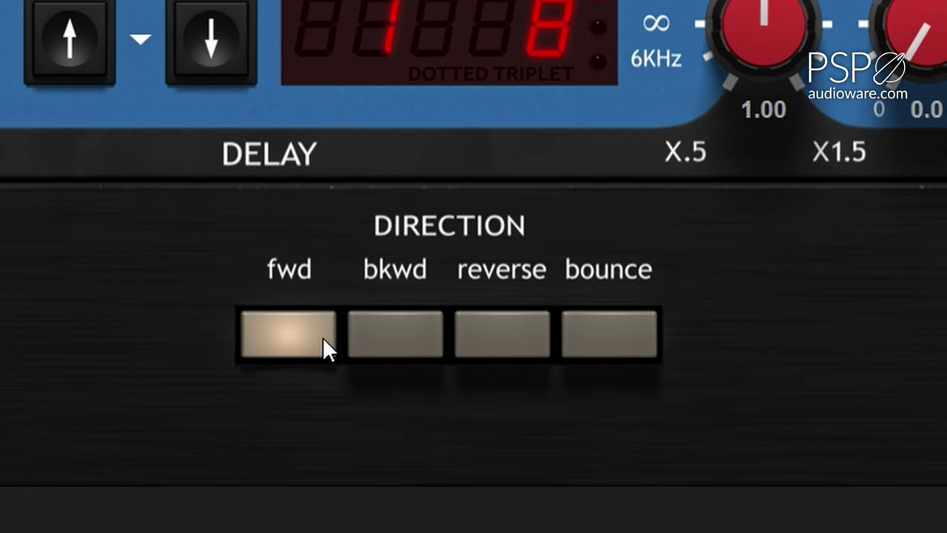
pyautogui.click(409, 342)
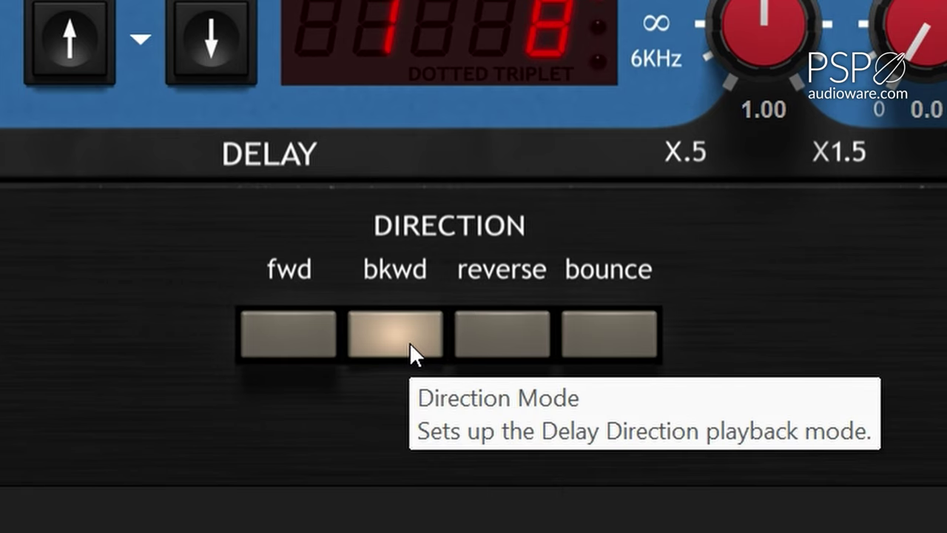
pyautogui.click(300, 348)
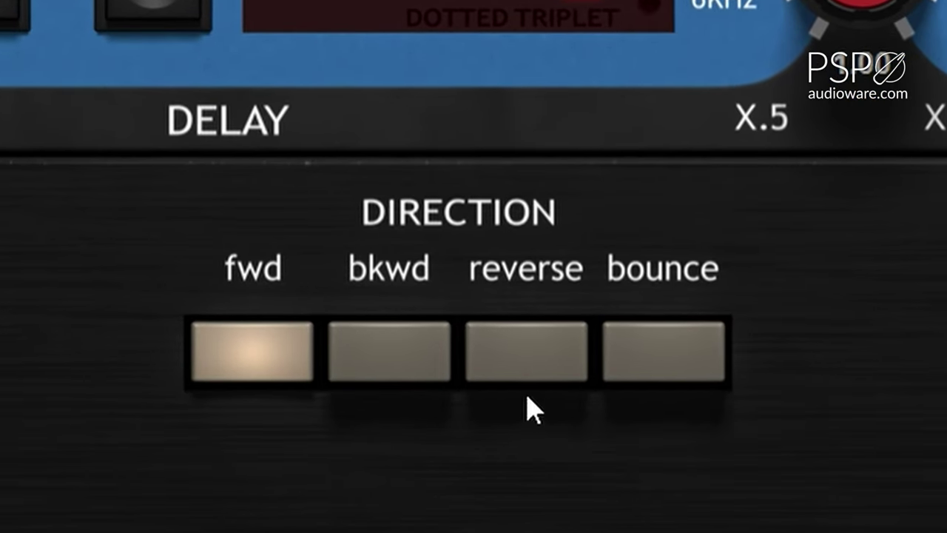
pyautogui.click(538, 372)
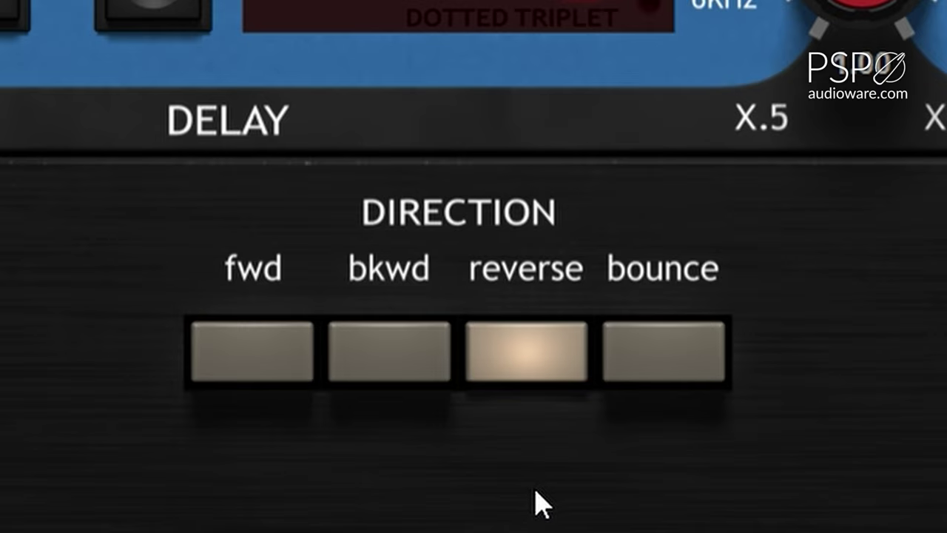
pyautogui.click(645, 374)
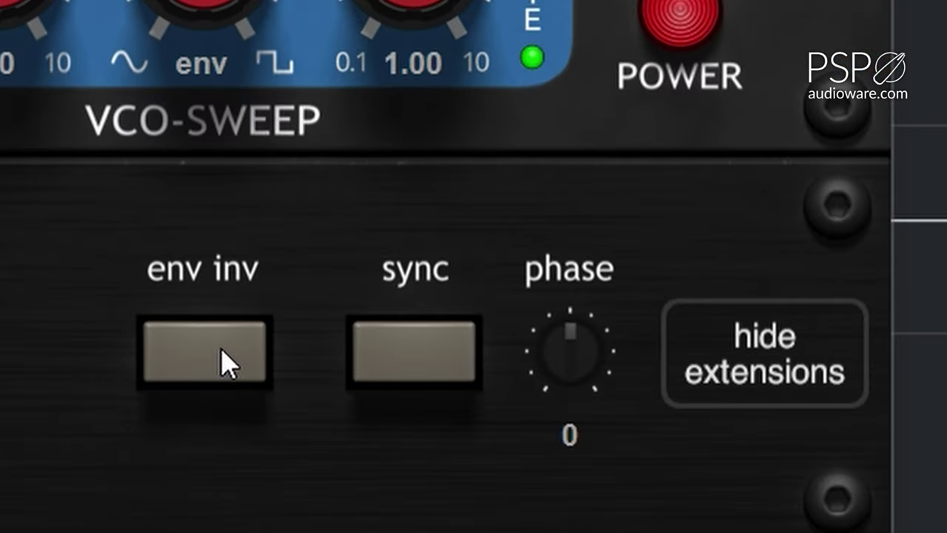
# - Invert the sweep envelope and raise the sweep rate to 2.59 with slightly less depth
pyautogui.click(222, 361)
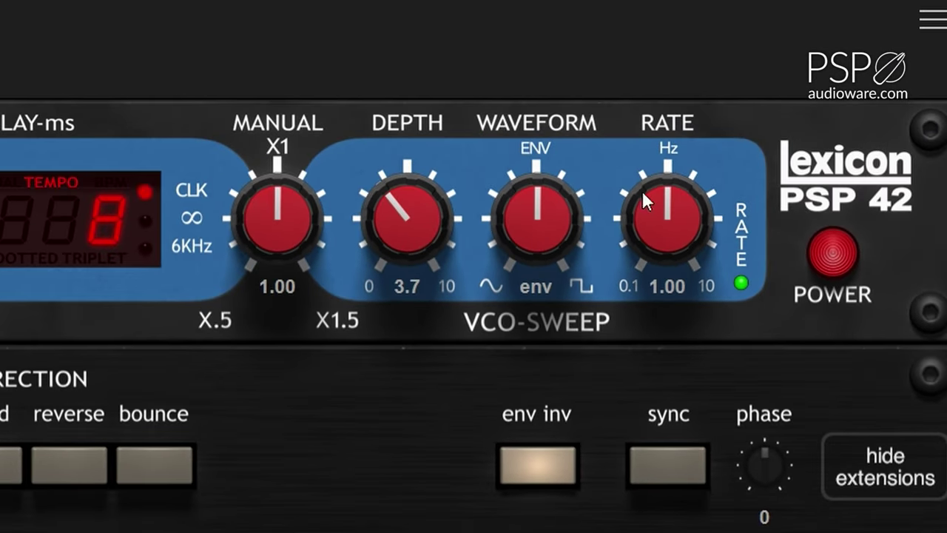
pyautogui.moveTo(642, 191); pyautogui.dragTo(675, 172)
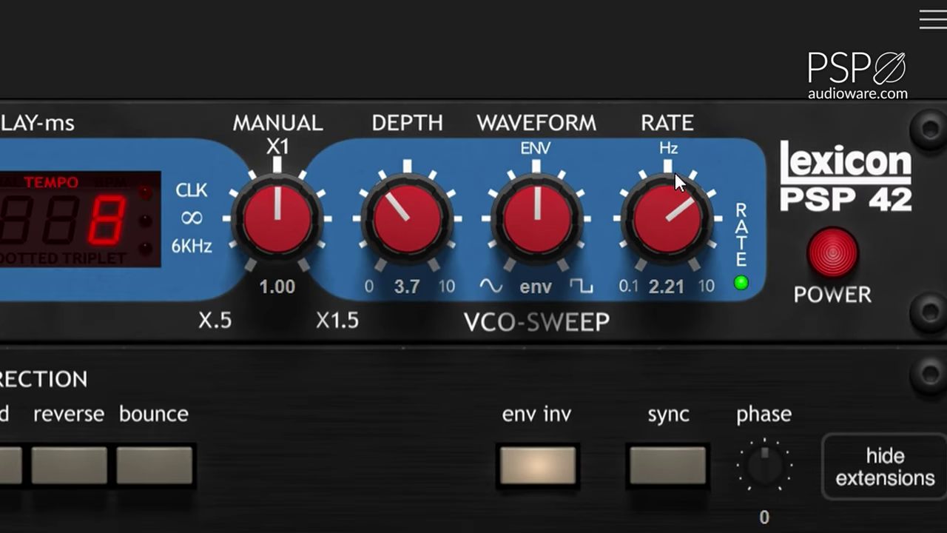
pyautogui.moveTo(402, 210); pyautogui.dragTo(395, 219)
pyautogui.moveTo(640, 253); pyautogui.dragTo(452, 258)
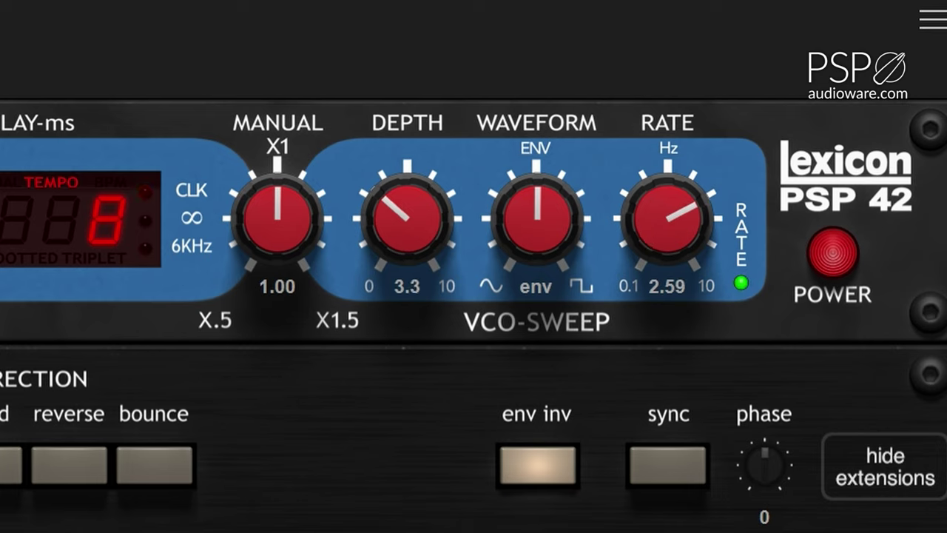
# - Enable tempo sync, raise sweep depth to 7.3 and set the waveform to -4.0
pyautogui.click(656, 463)
pyautogui.moveTo(680, 197)
pyautogui.mouseDown()
pyautogui.moveTo(678, 190)
pyautogui.moveTo(676, 203)
pyautogui.mouseUp()
pyautogui.moveTo(455, 222); pyautogui.dragTo(460, 74)
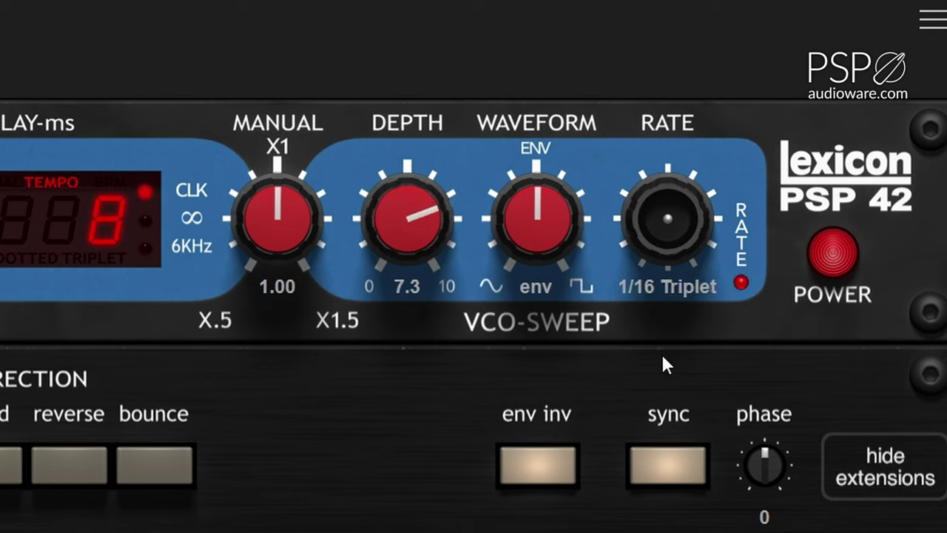
pyautogui.moveTo(518, 210); pyautogui.dragTo(504, 259)
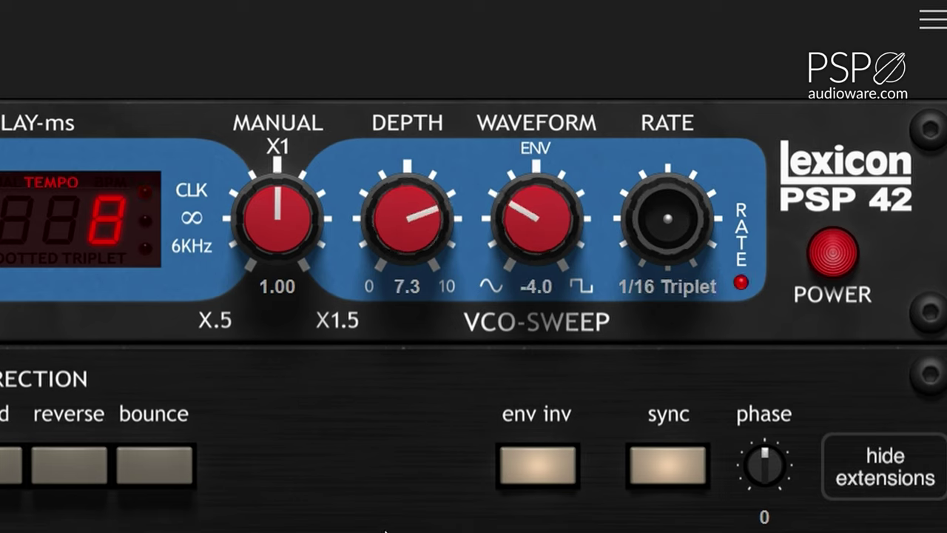
pyautogui.moveTo(656, 211); pyautogui.dragTo(625, 283)
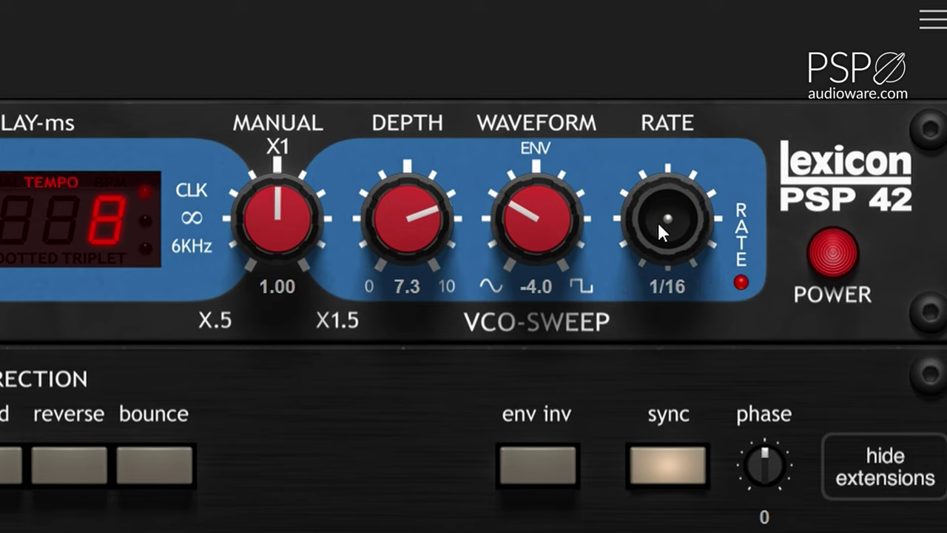
# - Drop the sweep depth to 0.5 and set the sweep phase to 90
pyautogui.click(679, 477)
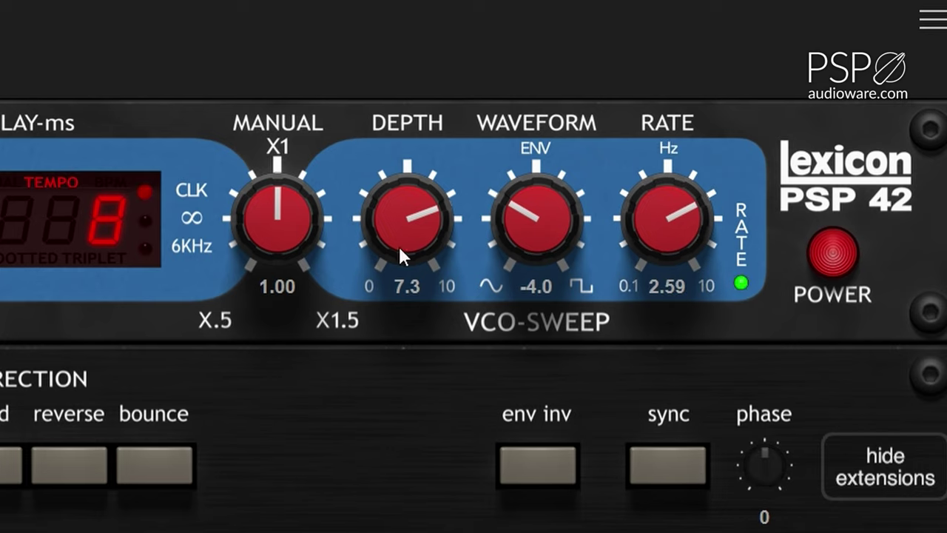
pyautogui.moveTo(400, 248); pyautogui.dragTo(407, 333)
pyautogui.click(703, 480)
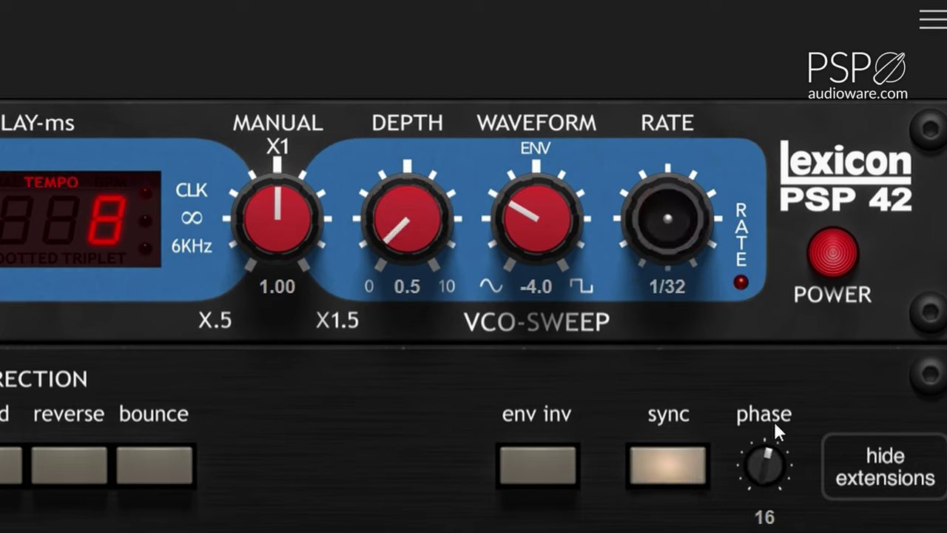
pyautogui.moveTo(765, 462); pyautogui.dragTo(767, 531)
pyautogui.moveTo(779, 398); pyautogui.dragTo(781, 378)
# - Leave tempo sync on and set the synced sweep rate to 1/16
pyautogui.click(654, 473)
pyautogui.click(674, 466)
pyautogui.click(699, 462)
pyautogui.click(668, 470)
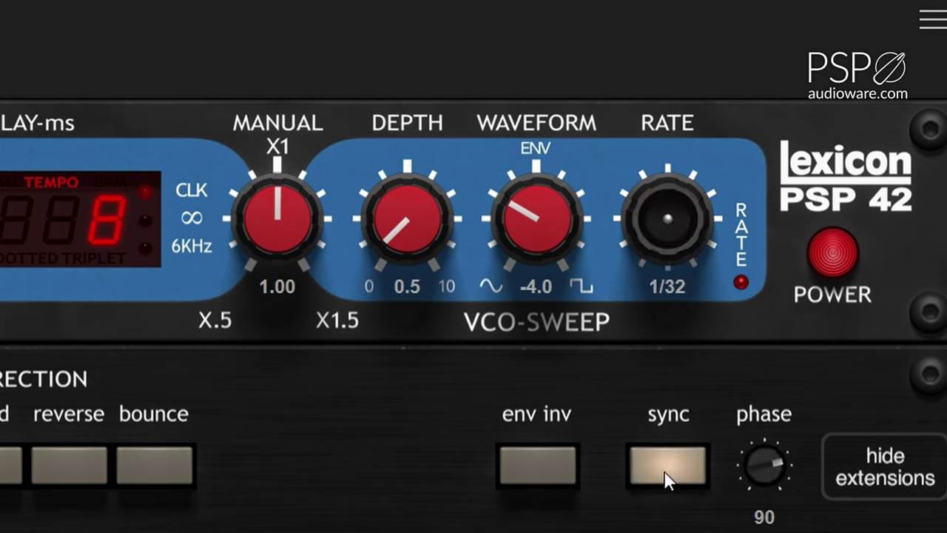
pyautogui.moveTo(657, 237); pyautogui.dragTo(652, 275)
pyautogui.click(662, 292)
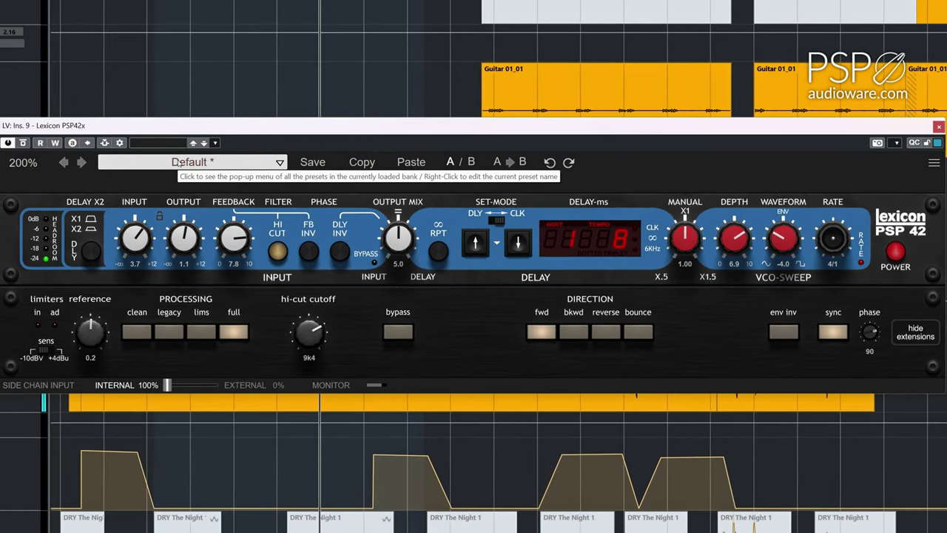
# - Audition the Fresh Tape preset from the Tape category of the factory presets
pyautogui.click(177, 174)
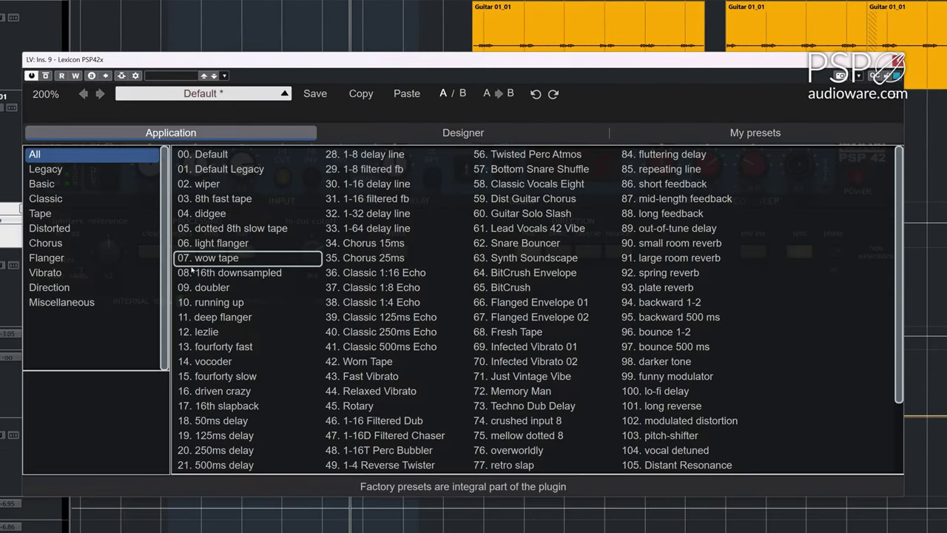
pyautogui.click(58, 214)
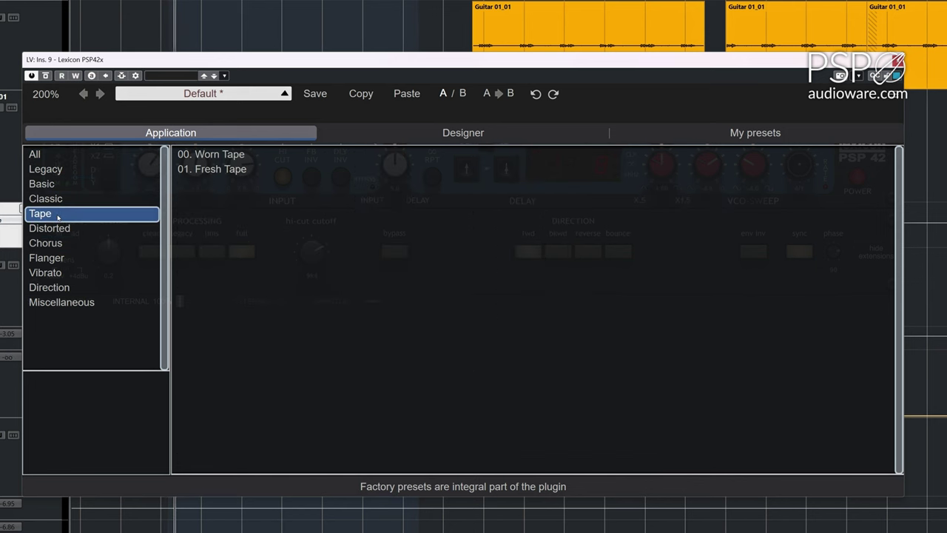
pyautogui.click(226, 170)
pyautogui.click(227, 170)
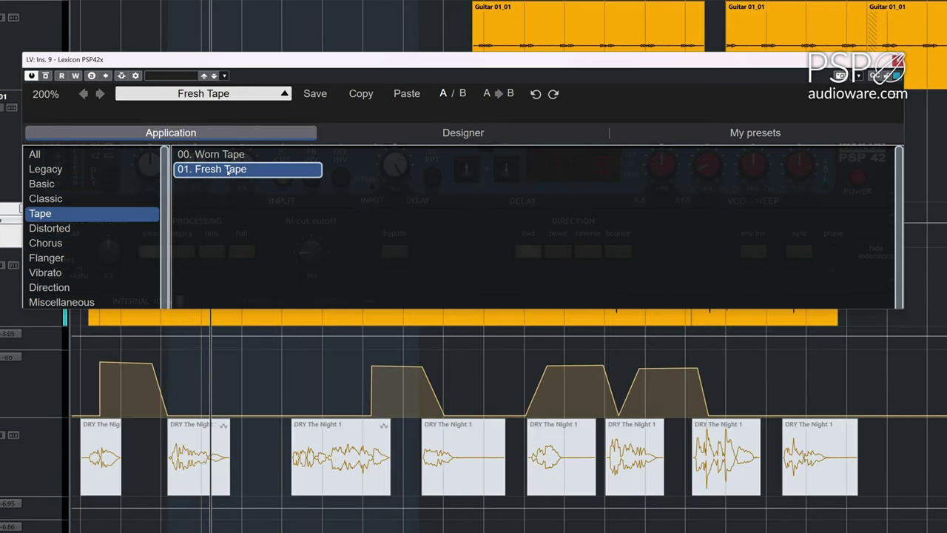
# - Try the Direction presets overworldly and reverse 8, then load Classic 250ms Echo
pyautogui.click(196, 95)
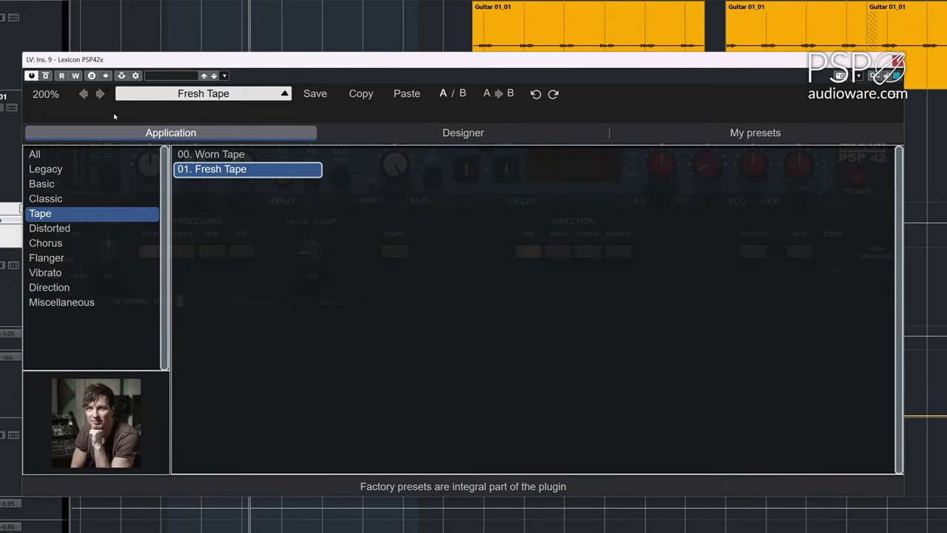
pyautogui.click(46, 287)
pyautogui.click(208, 244)
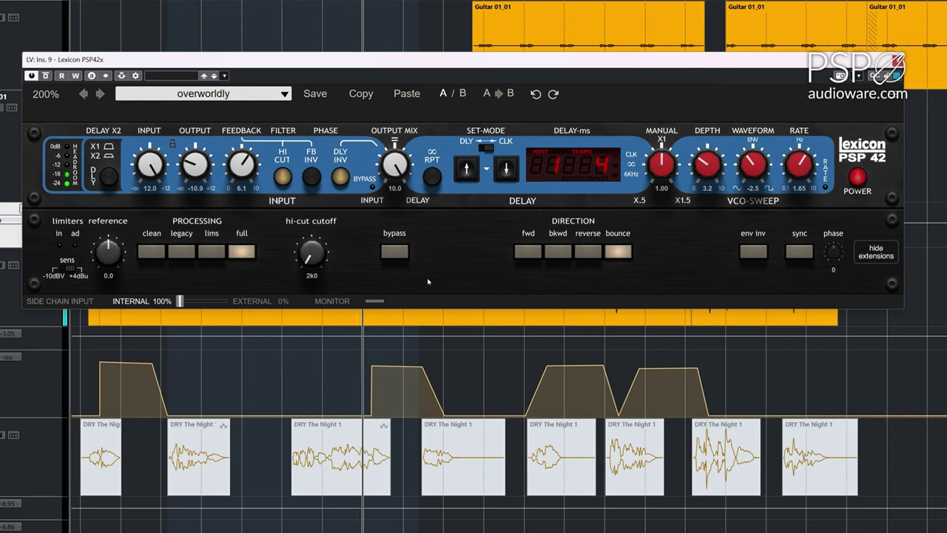
pyautogui.click(102, 94)
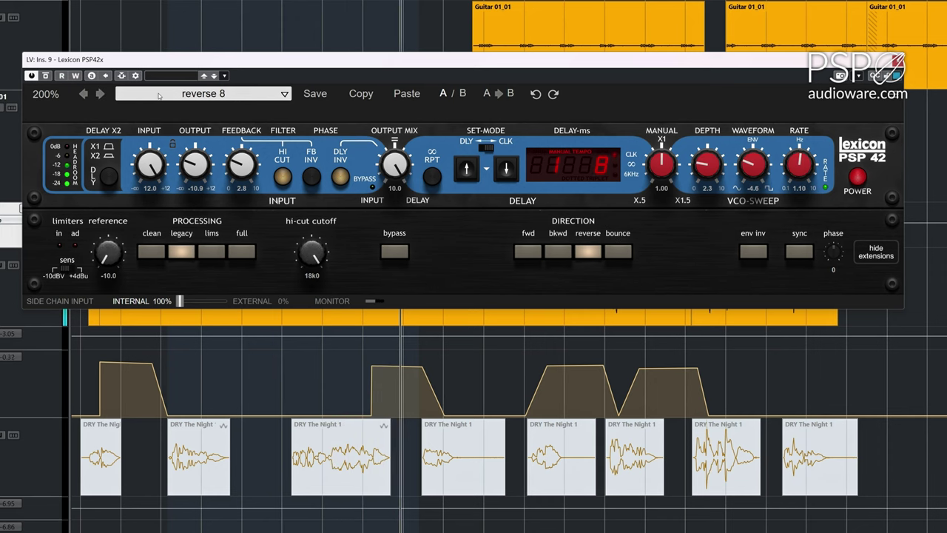
pyautogui.click(56, 200)
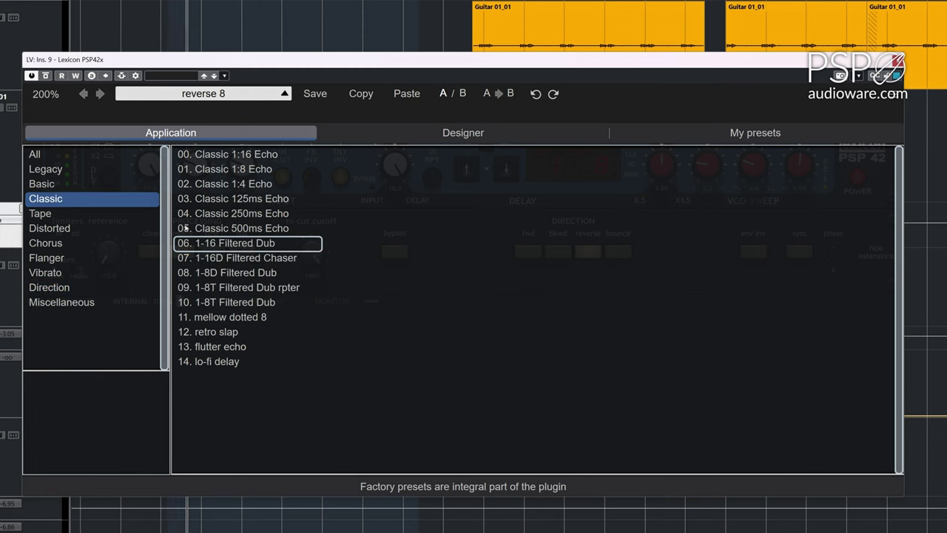
pyautogui.click(236, 213)
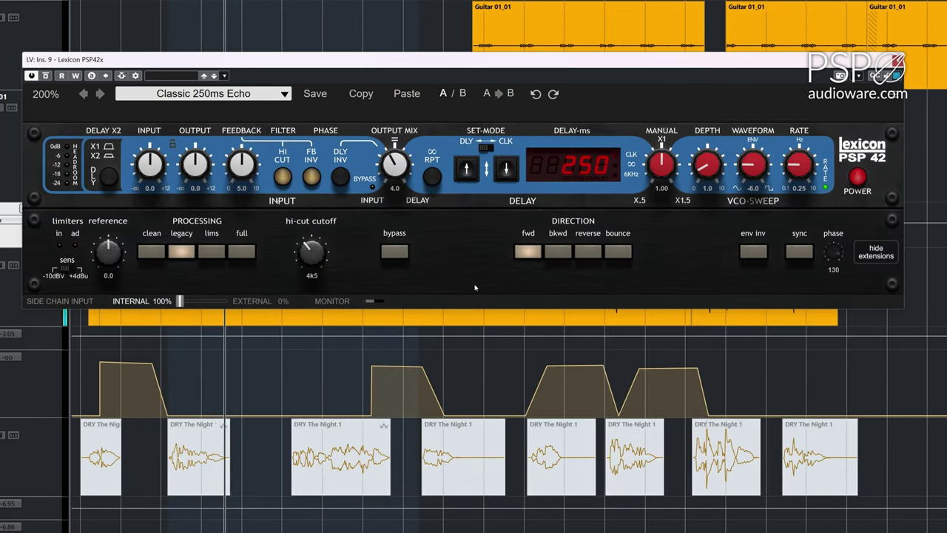